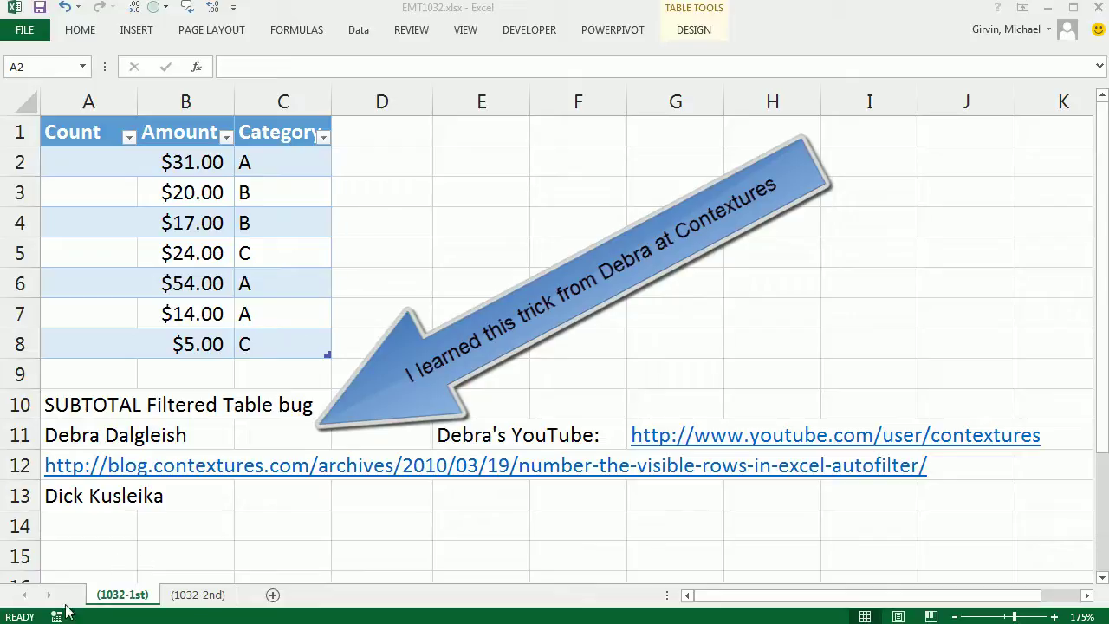
Step: Select cell A2, the first cell of the Count column
{"action": "left_click", "coordinate": [440, 19]}
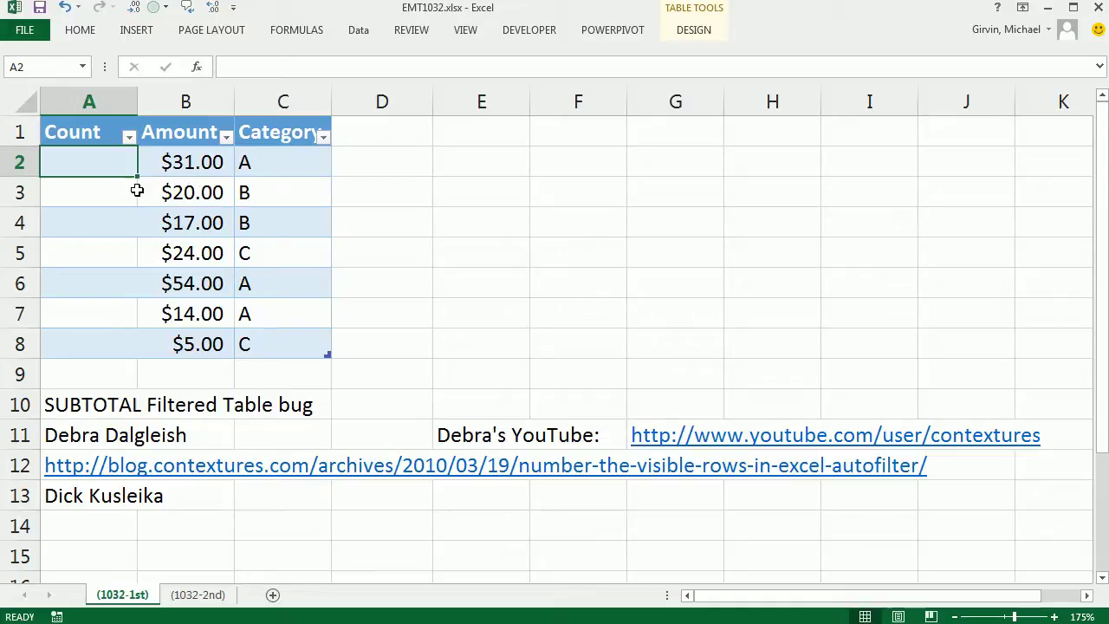
Step: Start =SUBTOTAL( in A2 and pick function number 2 (COUNT) from the list
{"action": "type", "text": "=sub"}
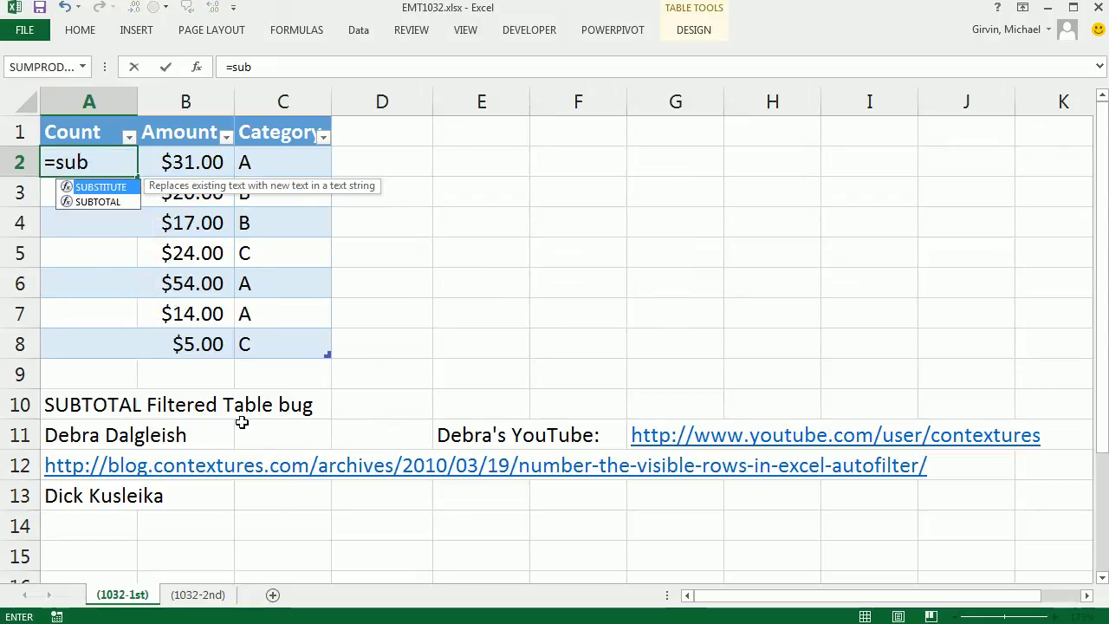
{"action": "type", "text": "t"}
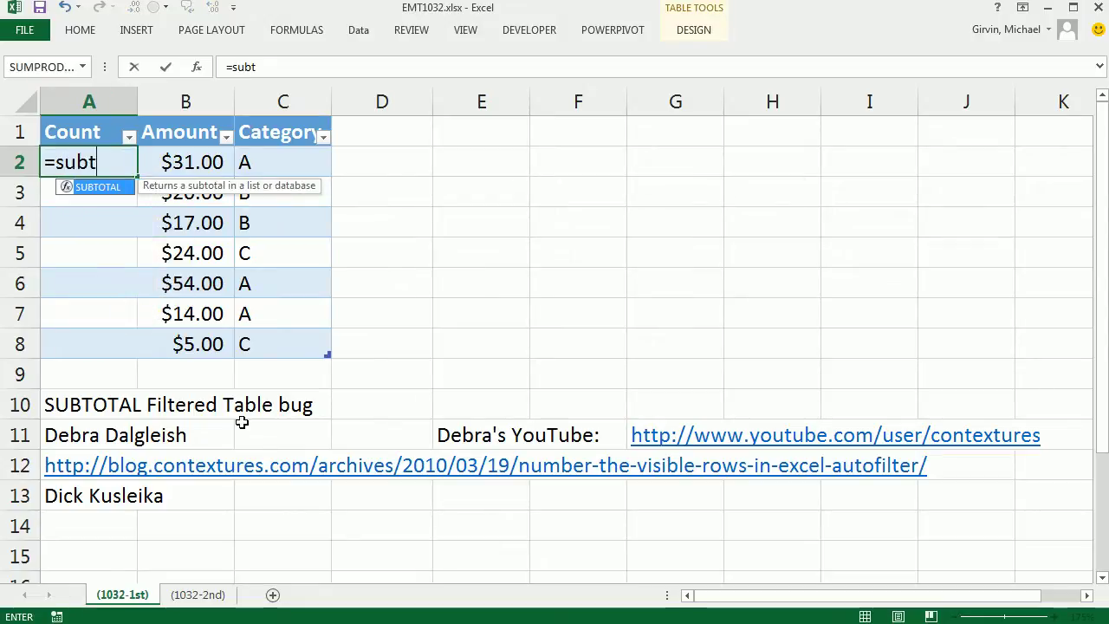
{"action": "key", "text": "Tab"}
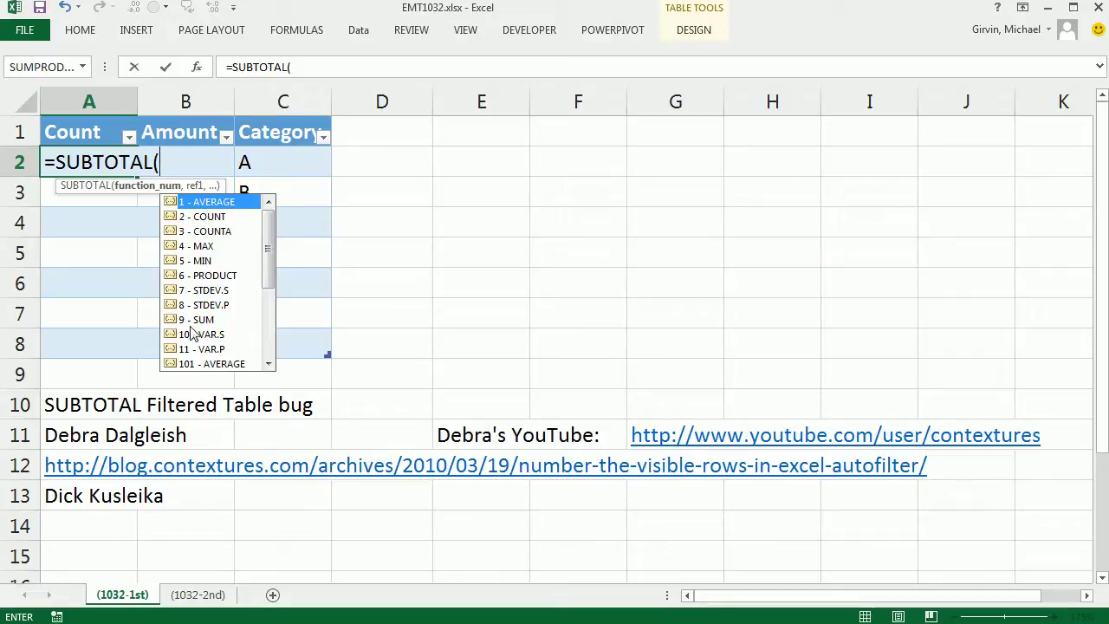
{"action": "left_click_drag", "start_coordinate": [269, 274], "coordinate": [271, 251]}
{"action": "left_click_drag", "start_coordinate": [268, 260], "coordinate": [269, 313]}
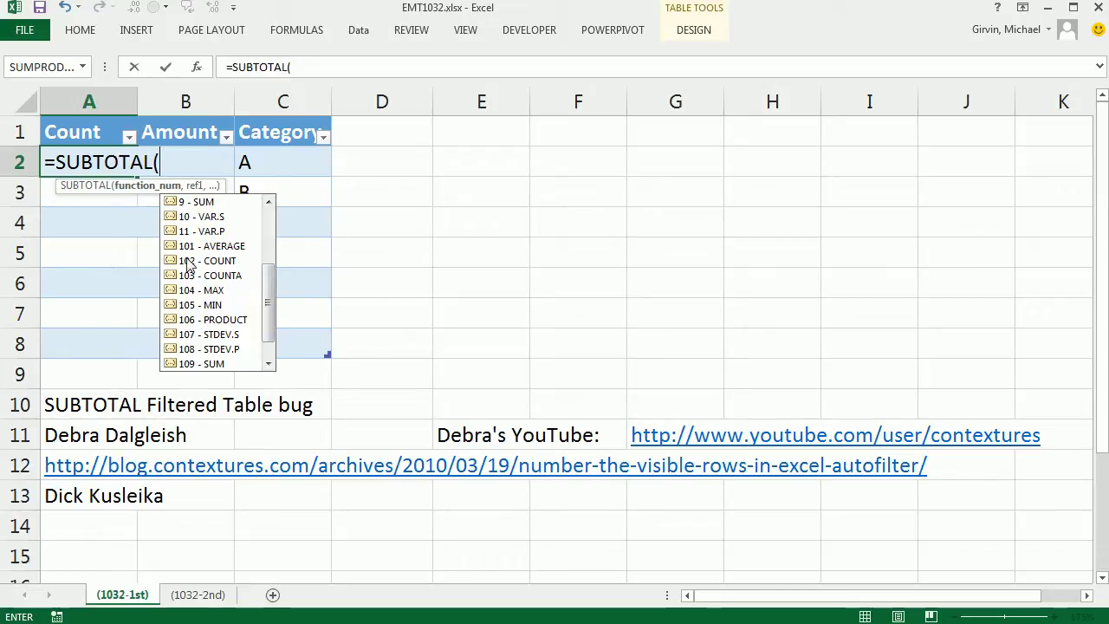
{"action": "left_click_drag", "start_coordinate": [268, 323], "coordinate": [273, 217]}
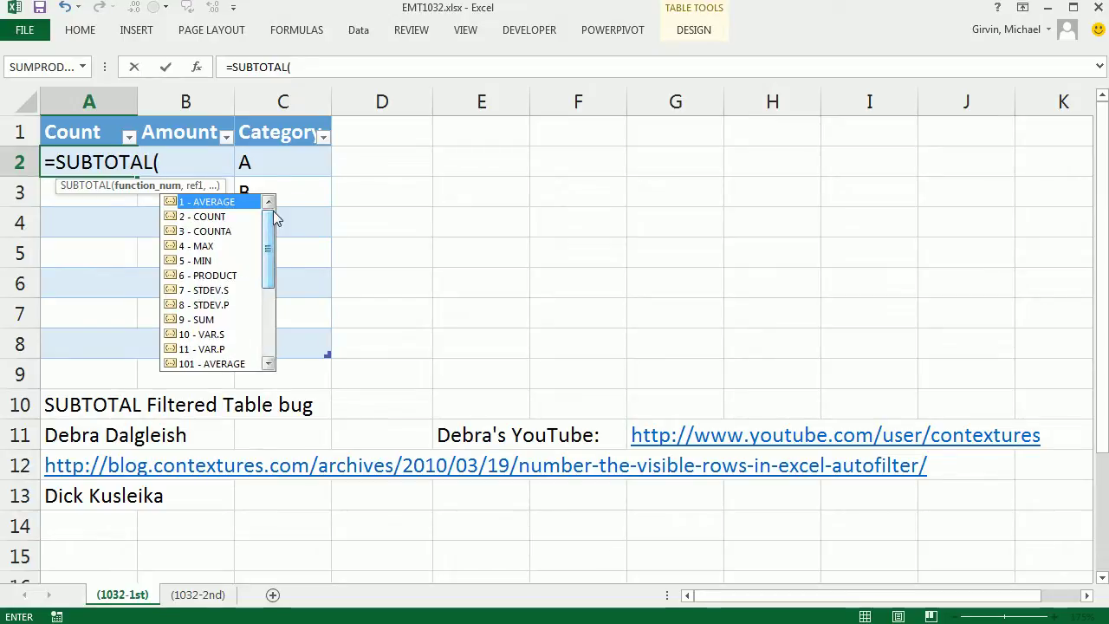
{"action": "double_click", "coordinate": [202, 217]}
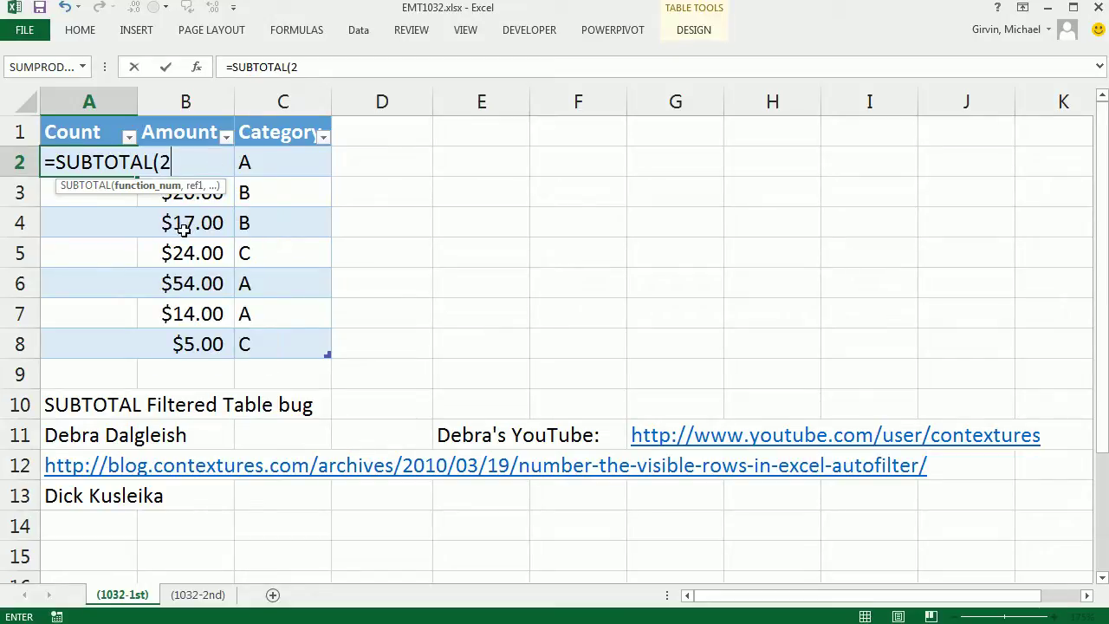
Step: Complete A2 as =SUBTOTAL(2,B$2:B2) so it returns 1
{"action": "type", "text": ","}
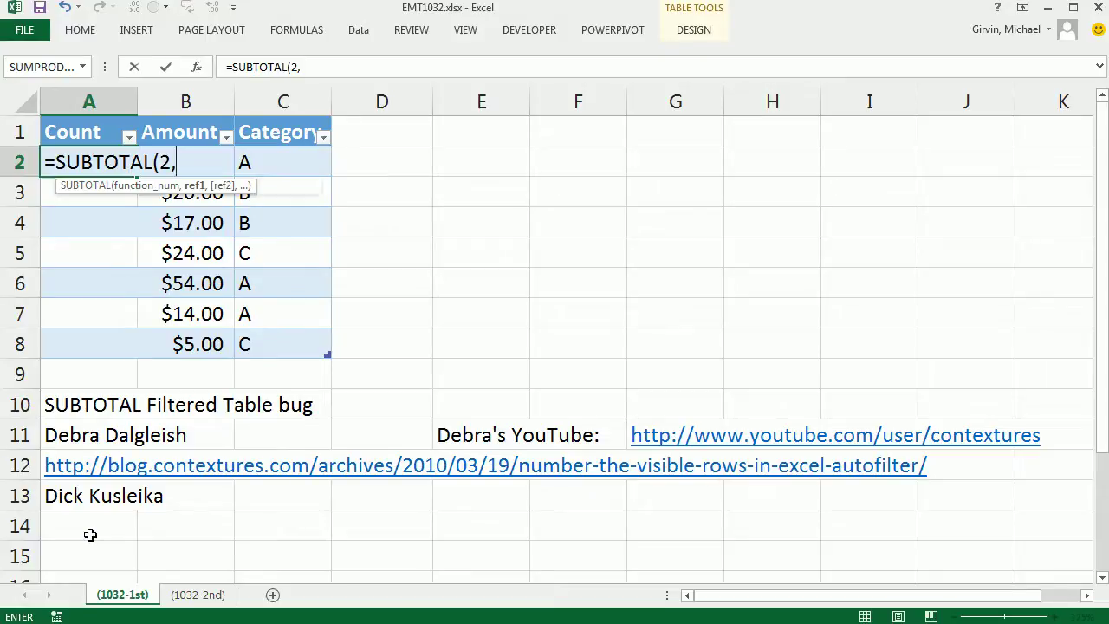
{"action": "type", "text": "B$2'B2"}
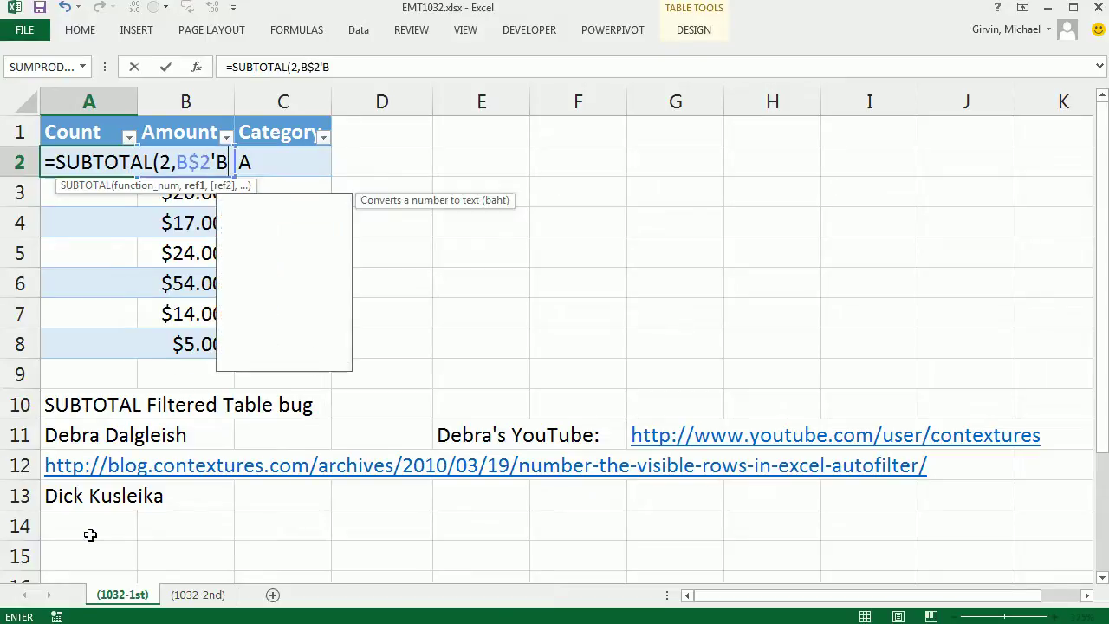
{"action": "key", "text": "BackSpace"}
{"action": "key", "text": "BackSpace"}
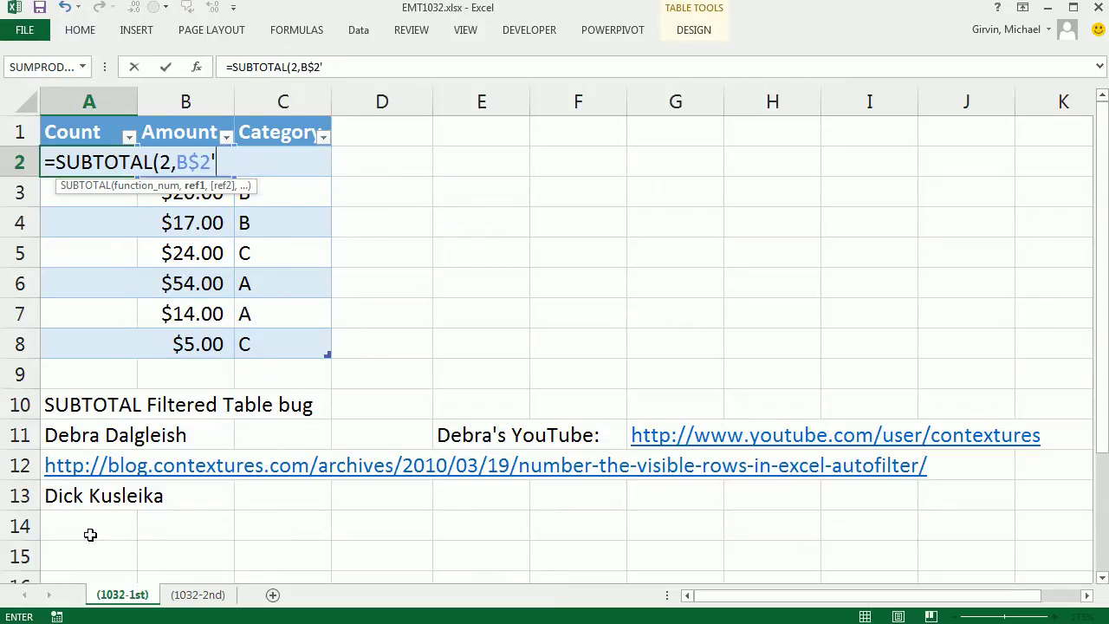
{"action": "type", "text": "B2"}
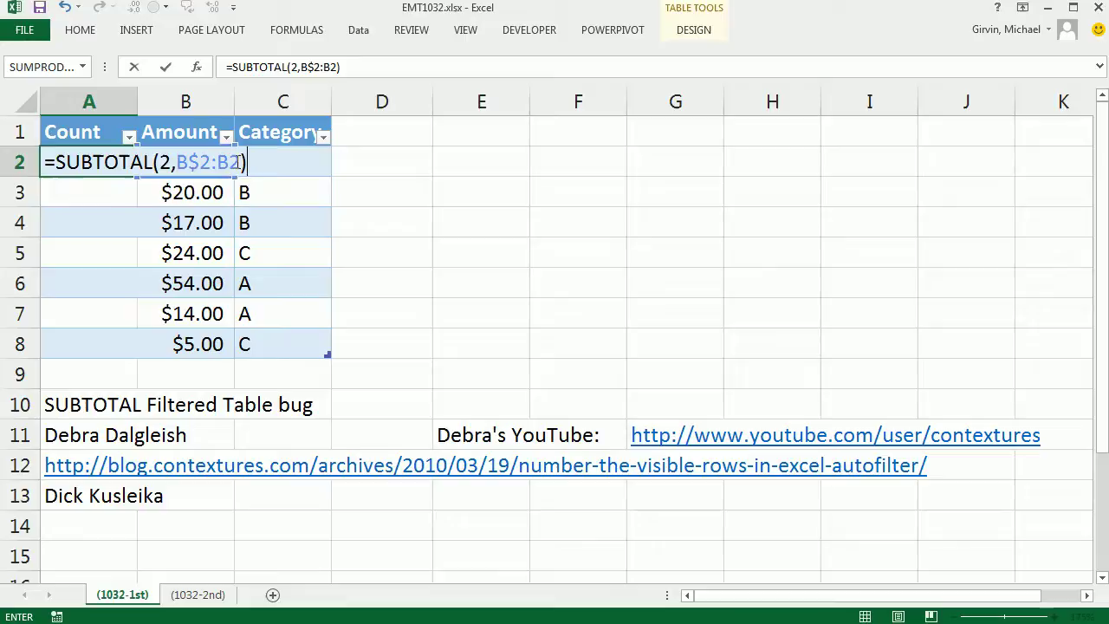
{"action": "key", "text": "ctrl+Return"}
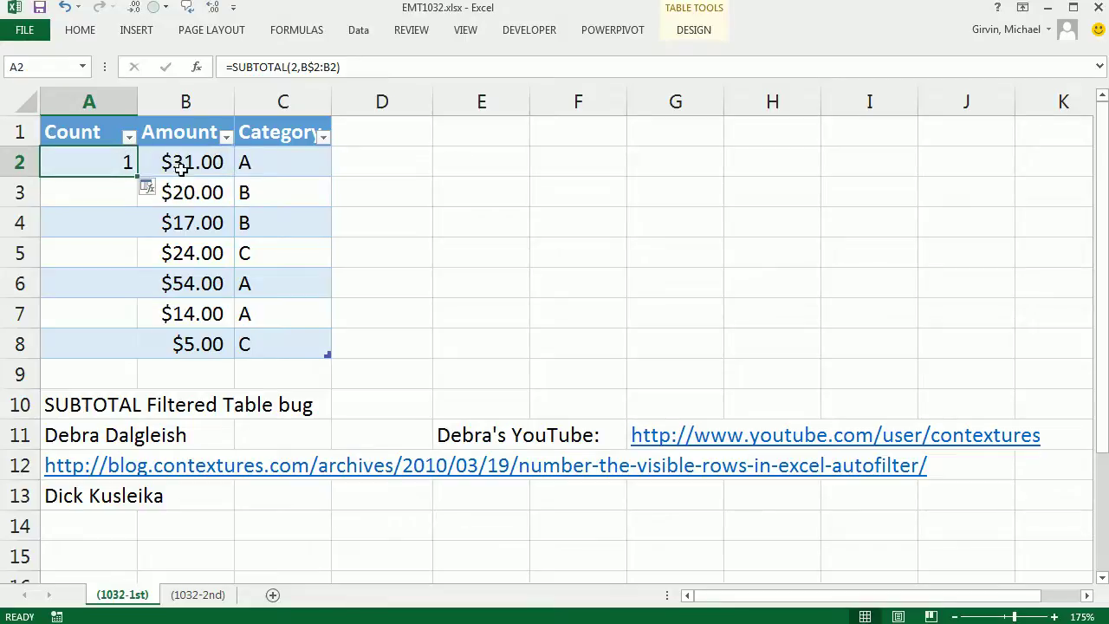
Step: Fill the count formula down to A8 and check the copied formulas in A5 and A6
{"action": "left_click_drag", "start_coordinate": [135, 177], "coordinate": [153, 364]}
{"action": "double_click", "coordinate": [92, 252]}
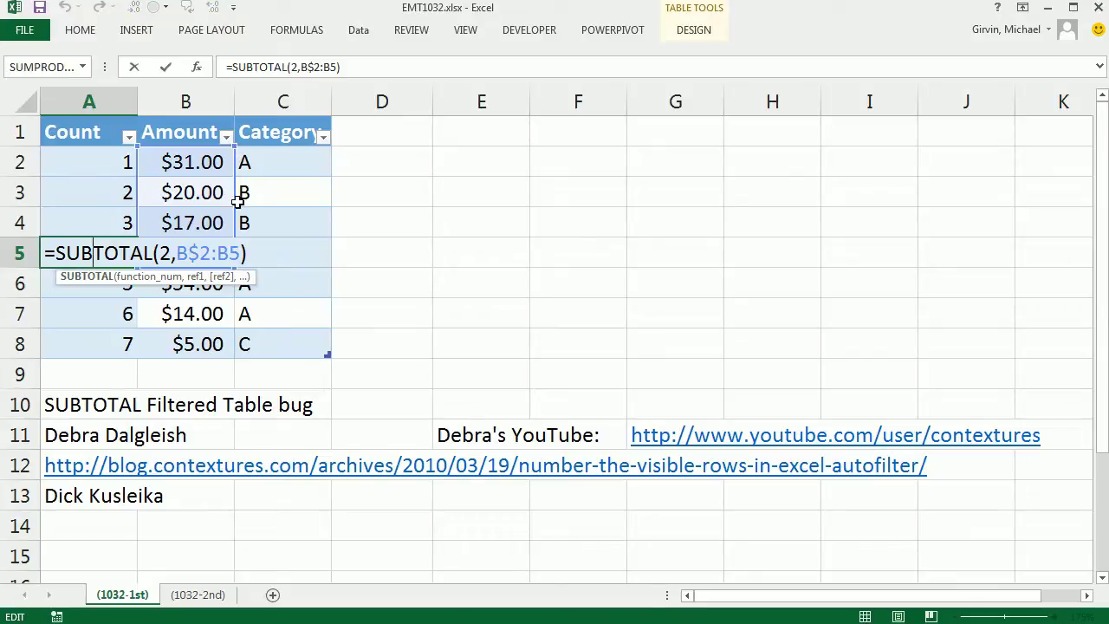
{"action": "key", "text": "Escape"}
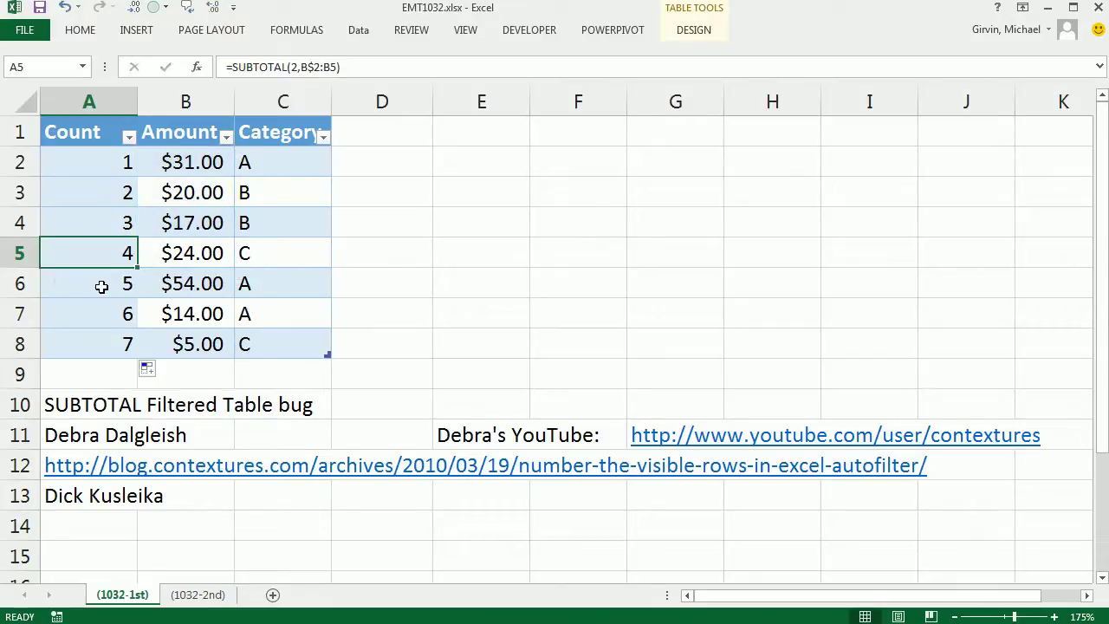
{"action": "double_click", "coordinate": [101, 284]}
{"action": "key", "text": "Escape"}
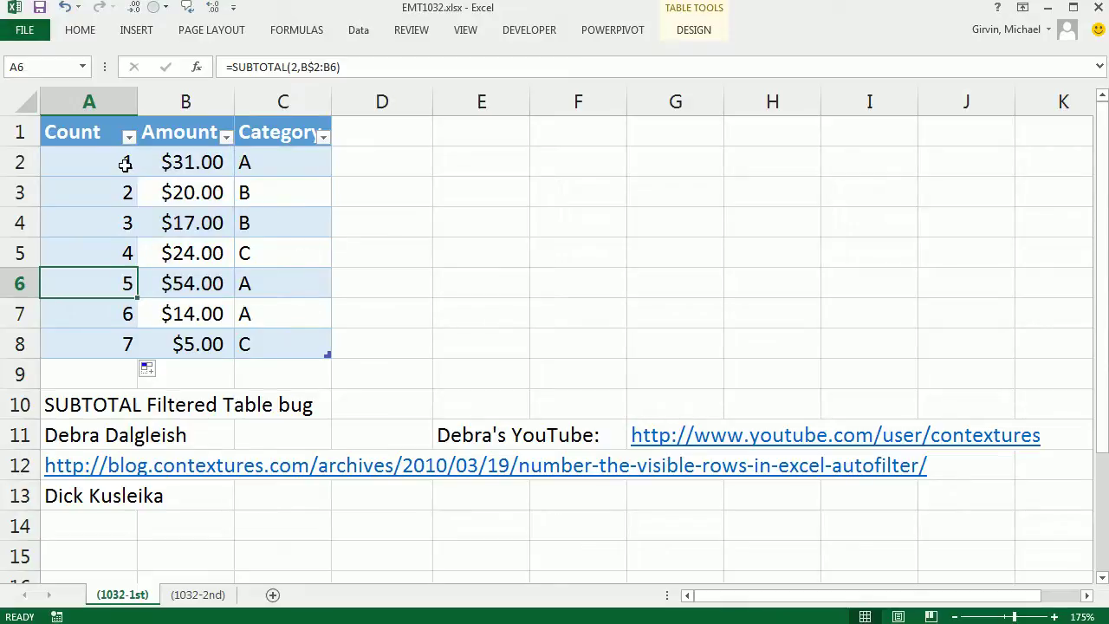
Step: Use Fill Without Formatting to keep the table banding, then check A8's =SUBTOTAL(2,B$2:B8)
{"action": "left_click", "coordinate": [149, 369]}
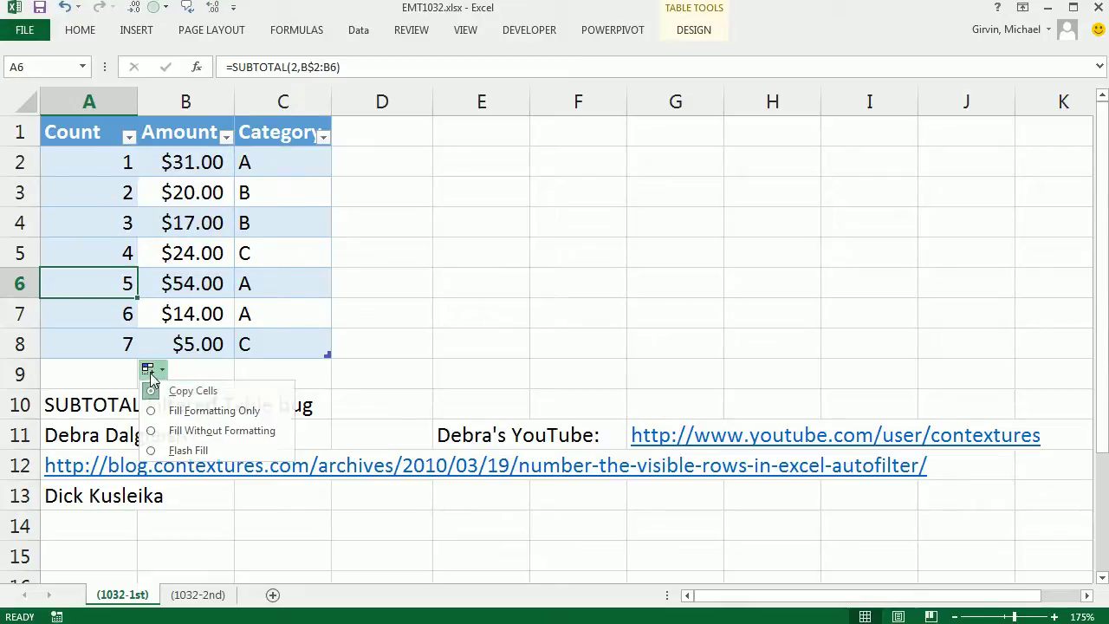
{"action": "left_click", "coordinate": [197, 431]}
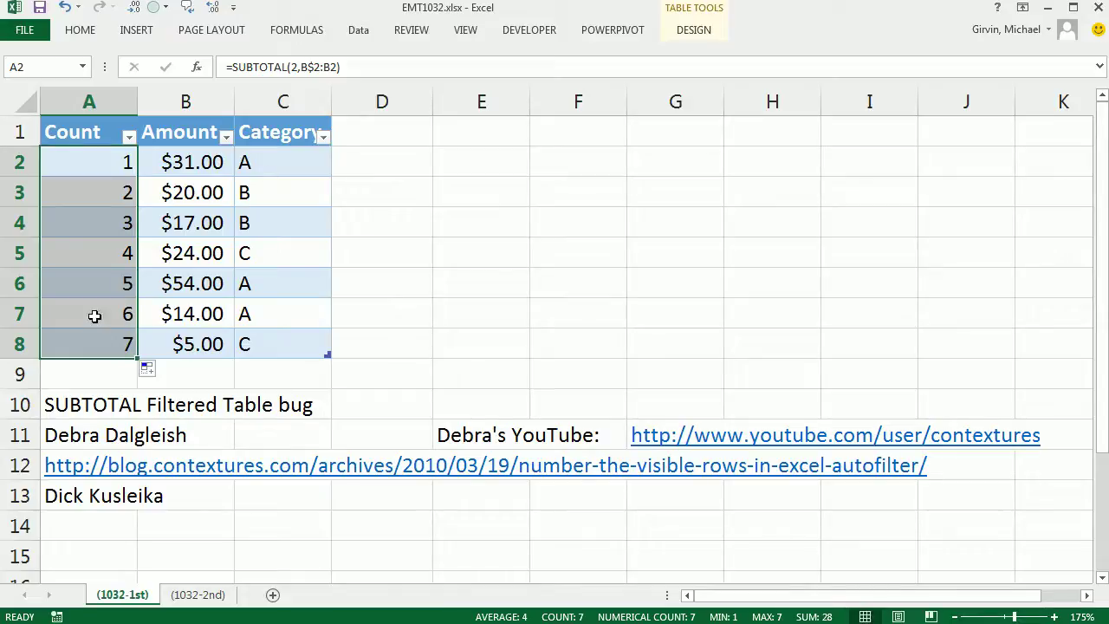
{"action": "double_click", "coordinate": [102, 342]}
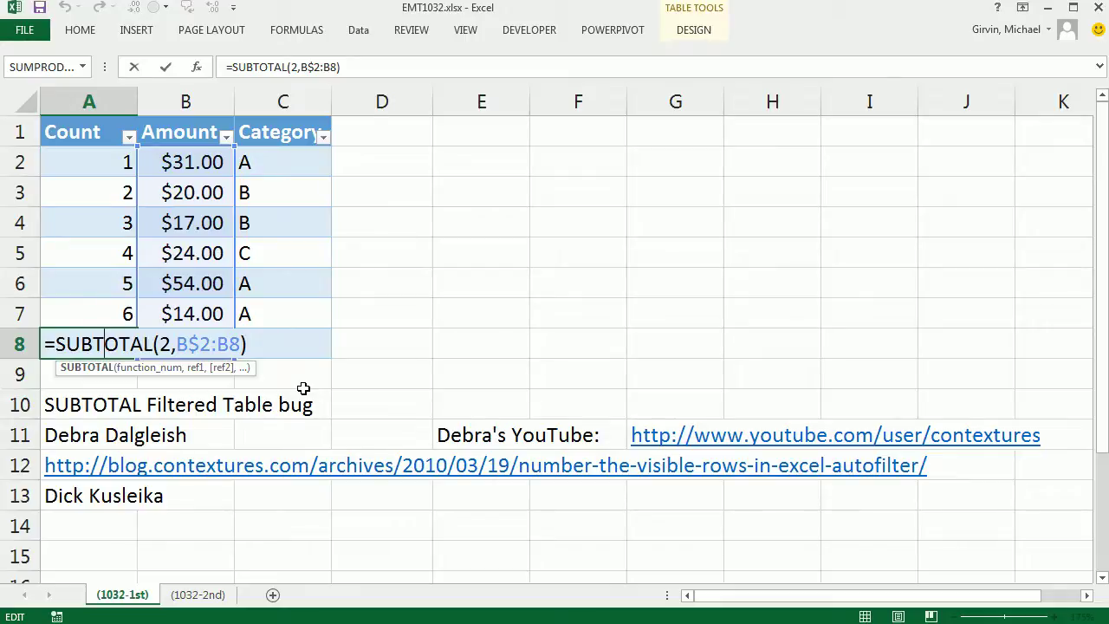
{"action": "key", "text": "ctrl+Return"}
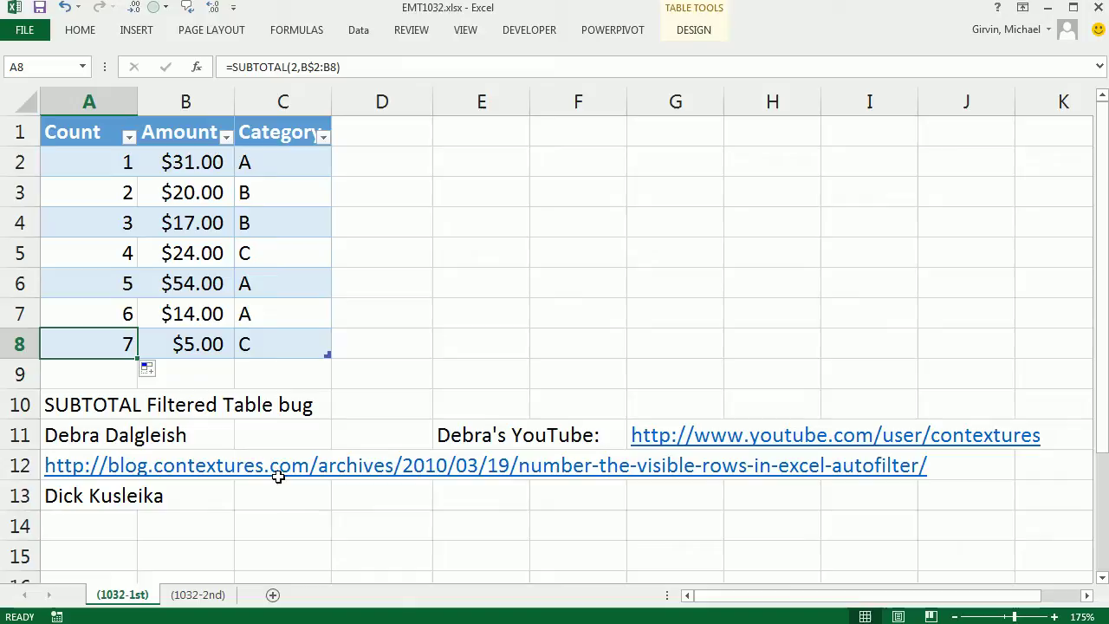
Step: Filter Category to show only C, then show all categories again
{"action": "left_click", "coordinate": [322, 137]}
{"action": "left_click", "coordinate": [151, 320]}
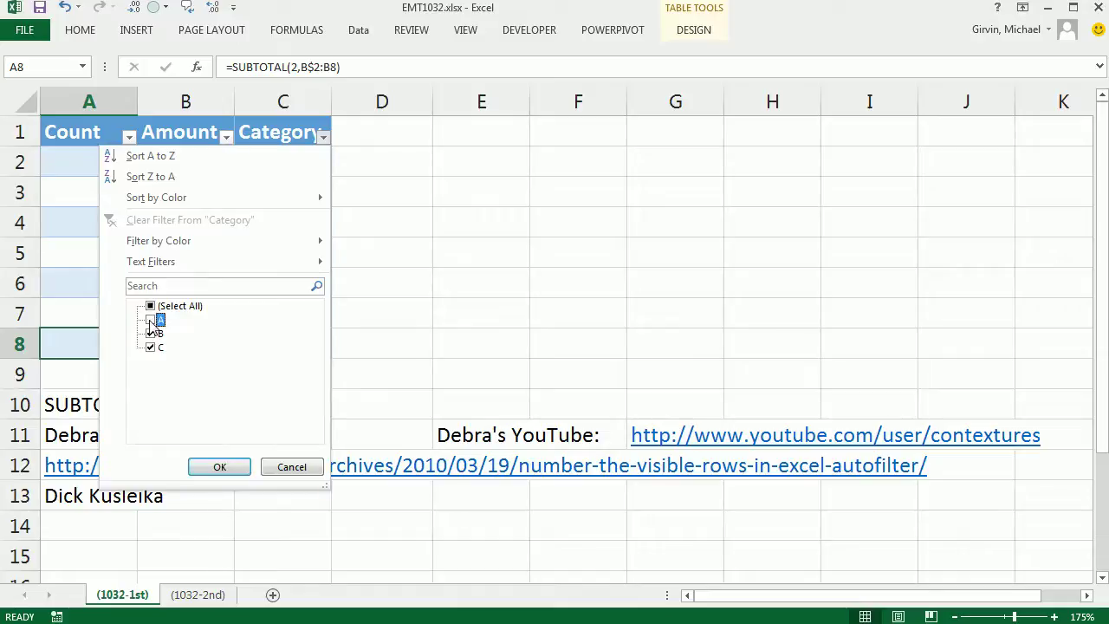
{"action": "left_click", "coordinate": [151, 334]}
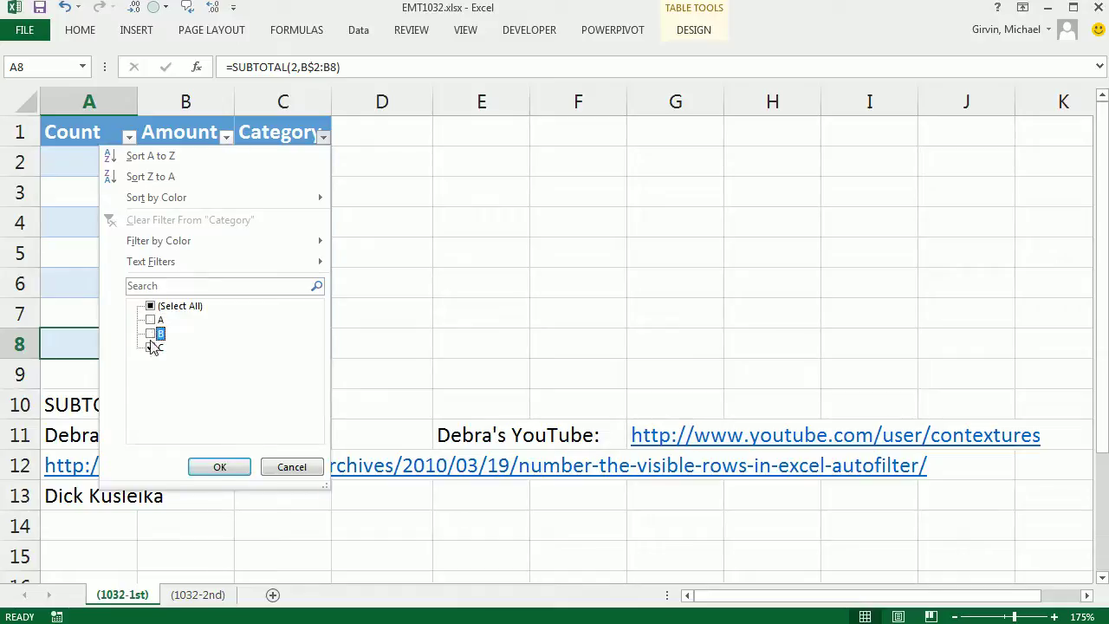
{"action": "left_click", "coordinate": [219, 467]}
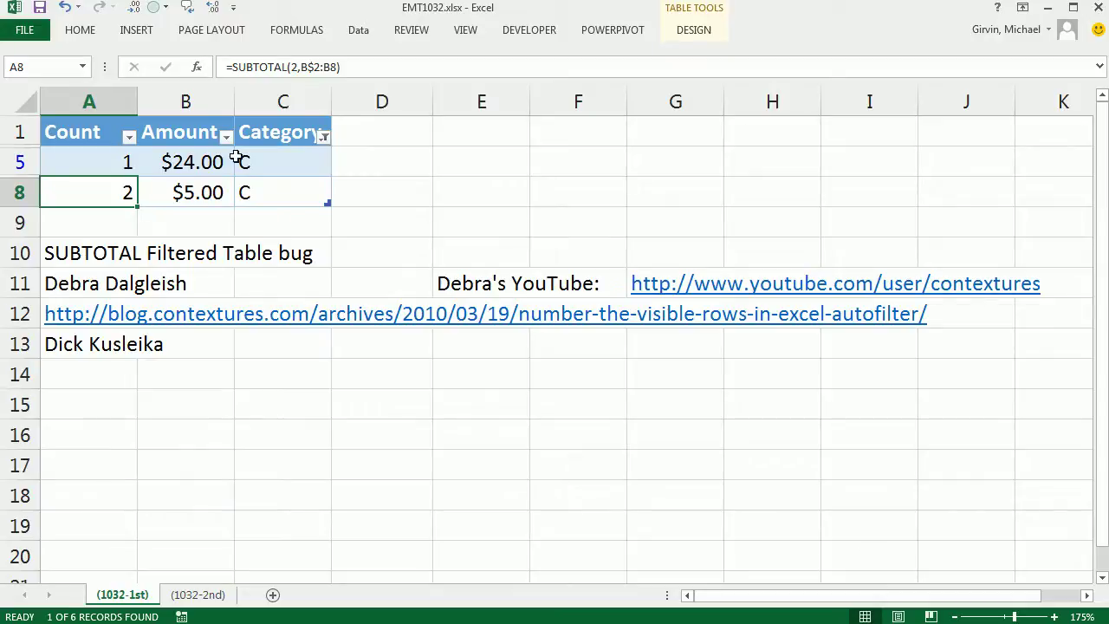
{"action": "left_click", "coordinate": [324, 137]}
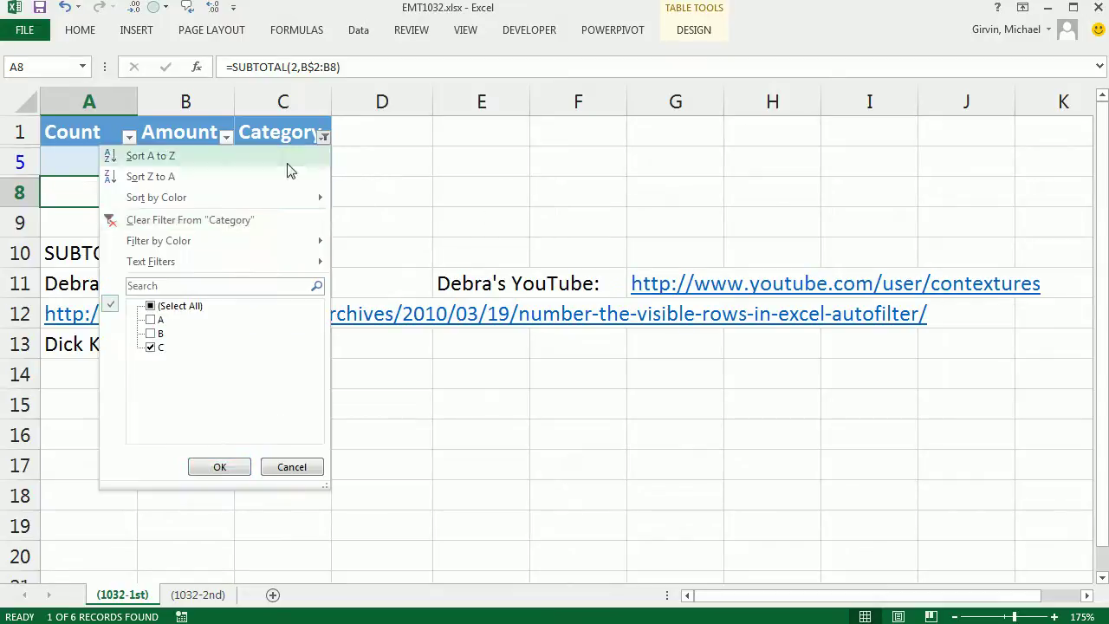
{"action": "left_click", "coordinate": [150, 307]}
{"action": "left_click", "coordinate": [220, 467]}
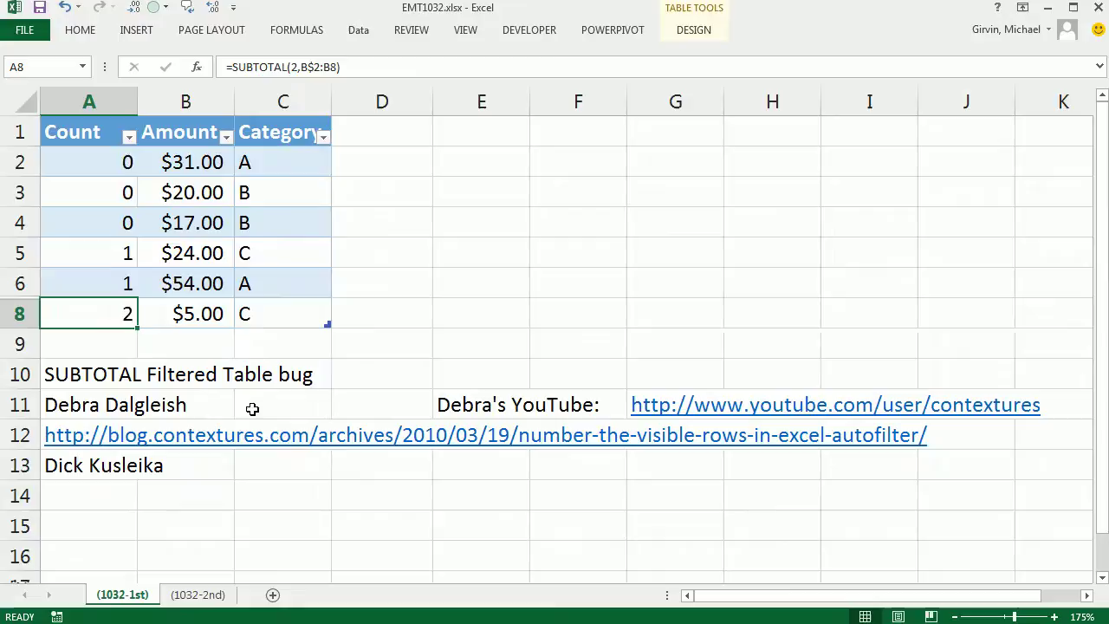
Step: Filter out category B, then revise which categories are ticked
{"action": "left_click", "coordinate": [323, 137]}
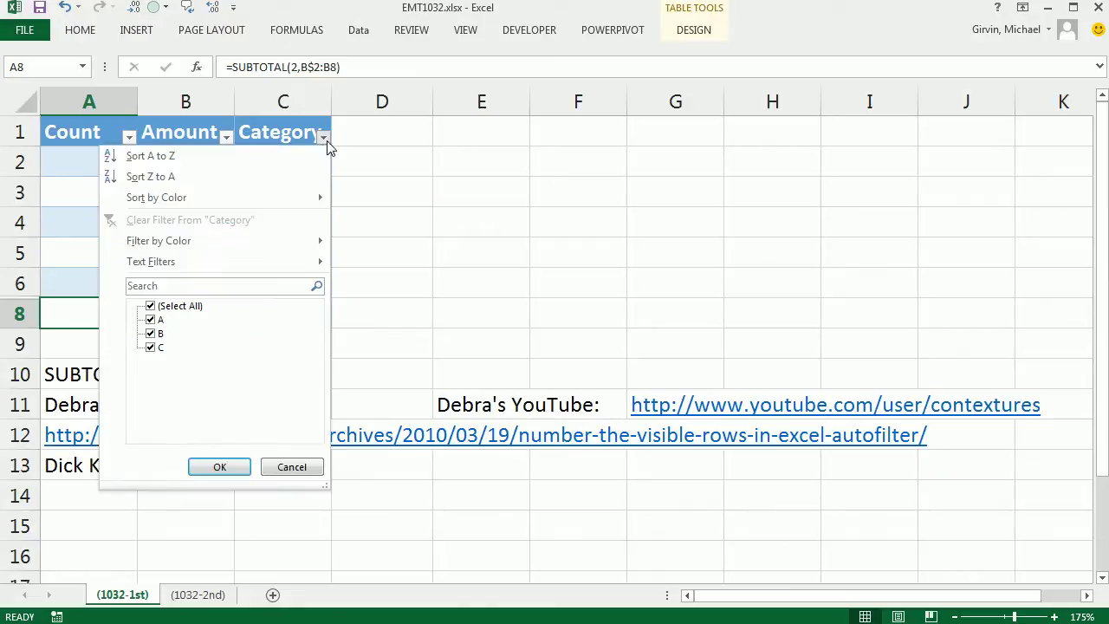
{"action": "left_click", "coordinate": [151, 333]}
{"action": "left_click", "coordinate": [223, 469]}
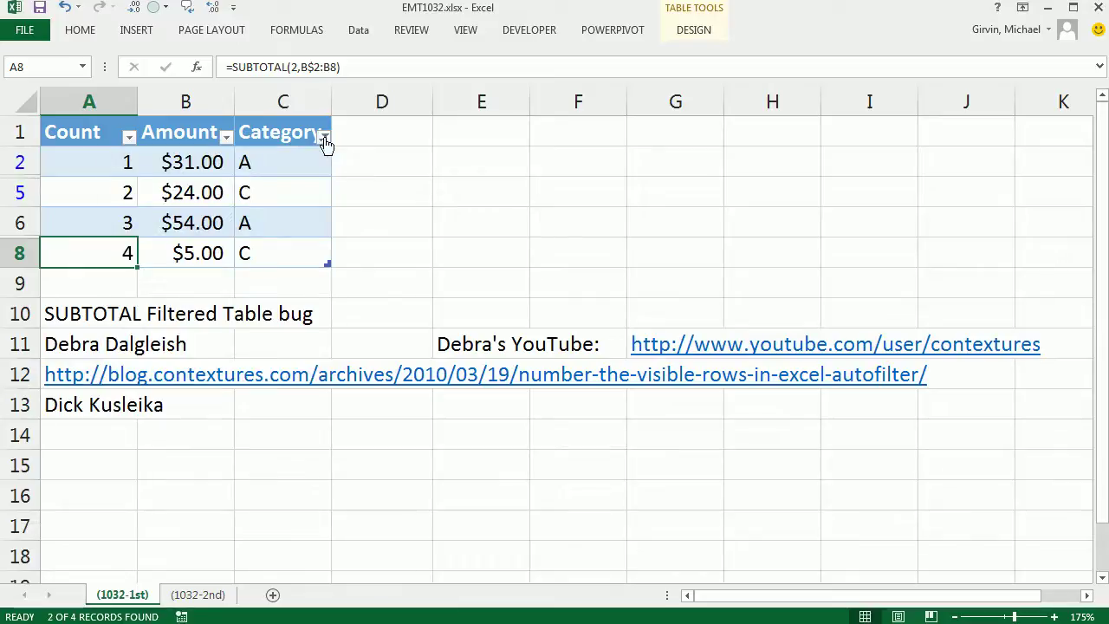
{"action": "left_click", "coordinate": [323, 137]}
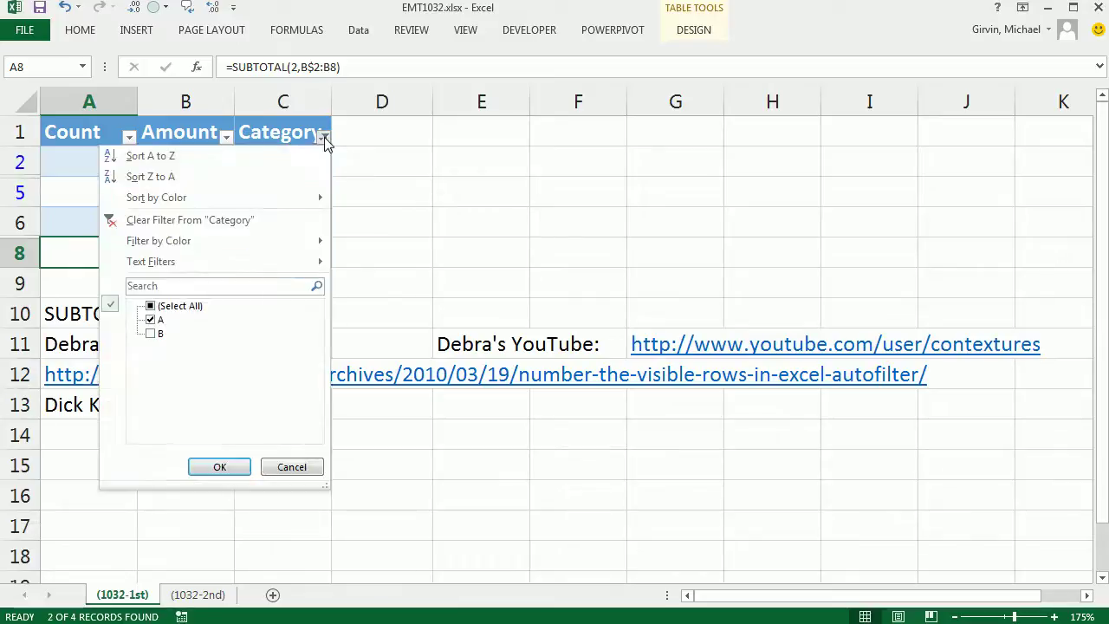
{"action": "left_click", "coordinate": [153, 335]}
{"action": "left_click", "coordinate": [220, 466]}
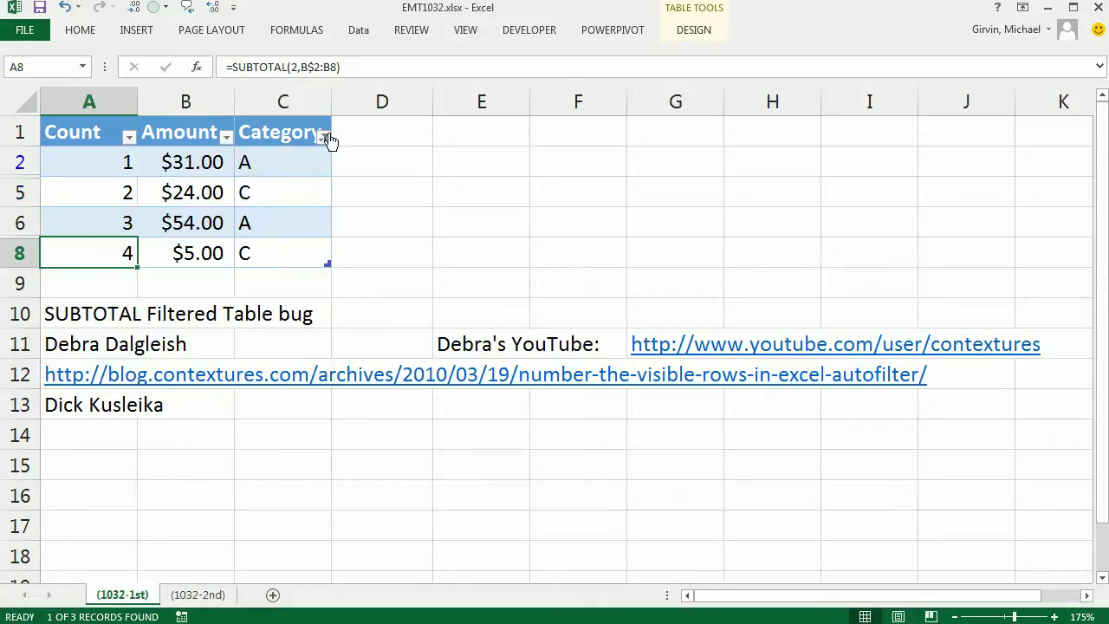
Step: Clear the Category filter and inspect its choices, leaving visible counts 1, 2, 4, 5, 7
{"action": "left_click", "coordinate": [326, 138]}
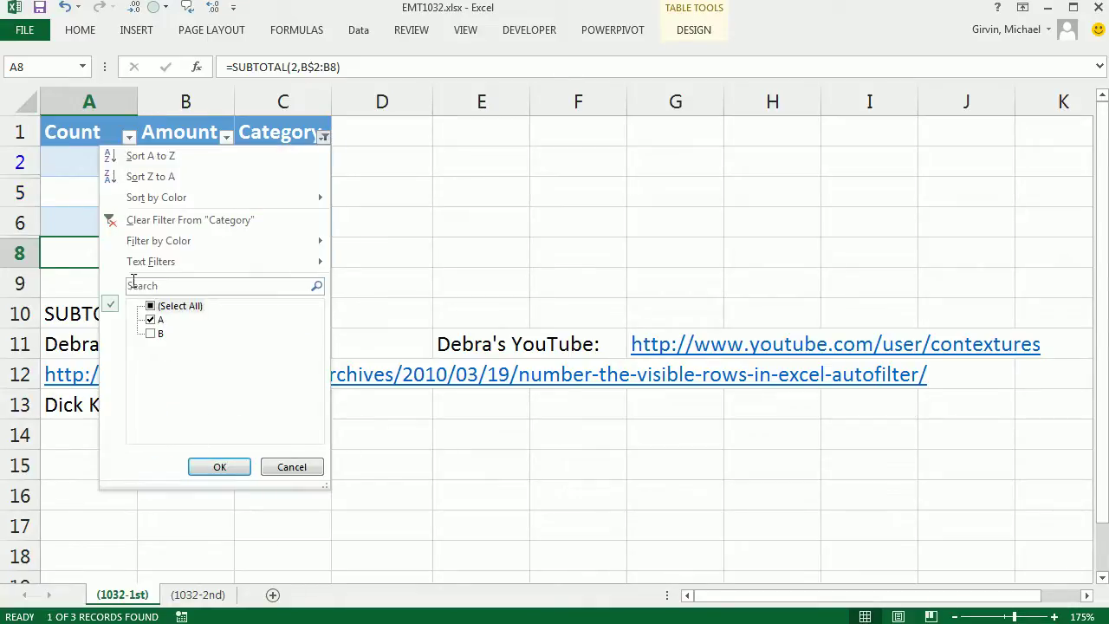
{"action": "left_click", "coordinate": [154, 220]}
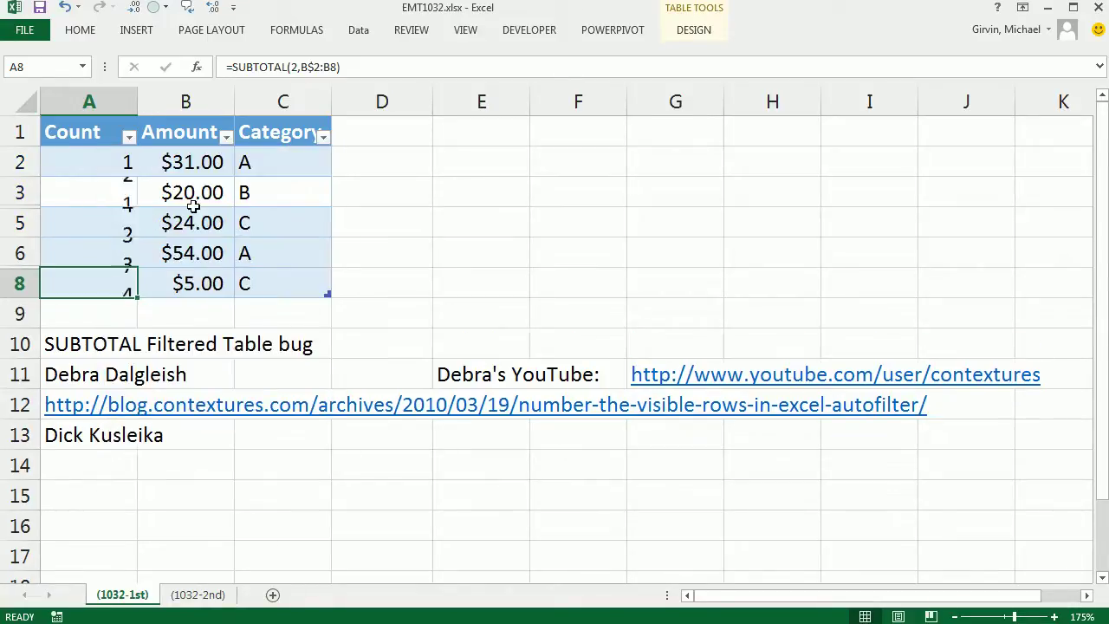
{"action": "left_click", "coordinate": [324, 138]}
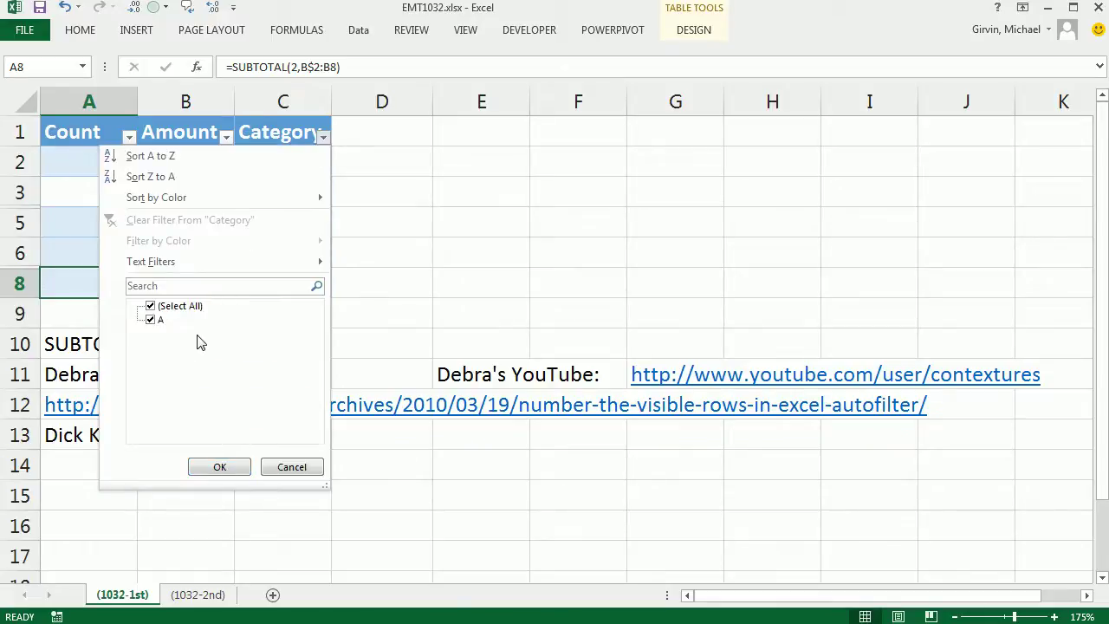
{"action": "left_click", "coordinate": [350, 244]}
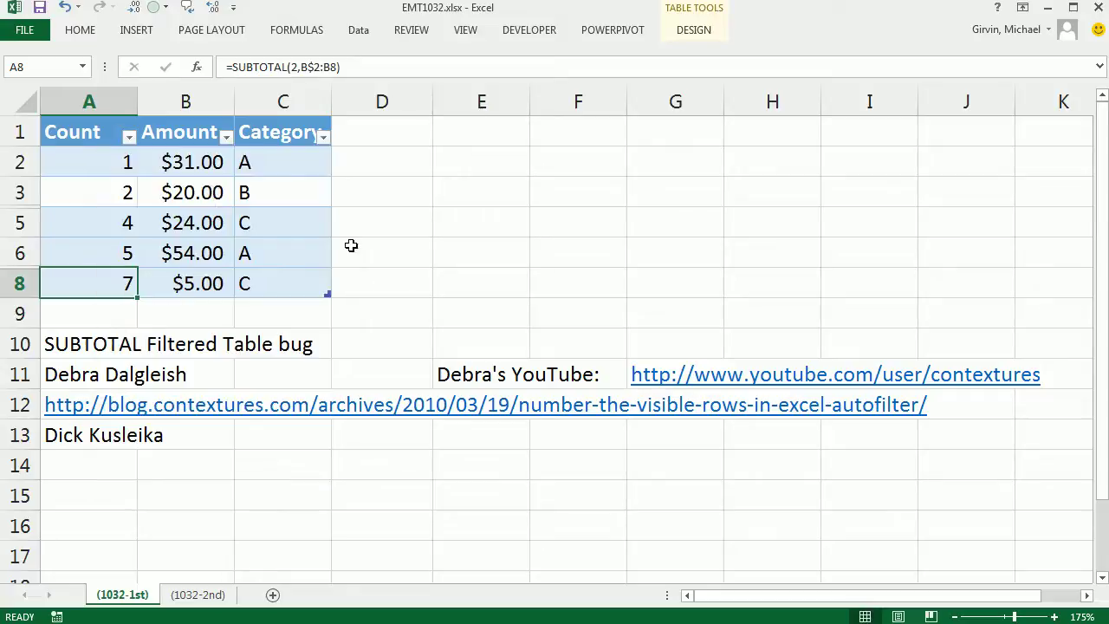
Step: Check A2's formula, then switch to the (1032-2nd) sheet and select its cell A2
{"action": "double_click", "coordinate": [110, 155]}
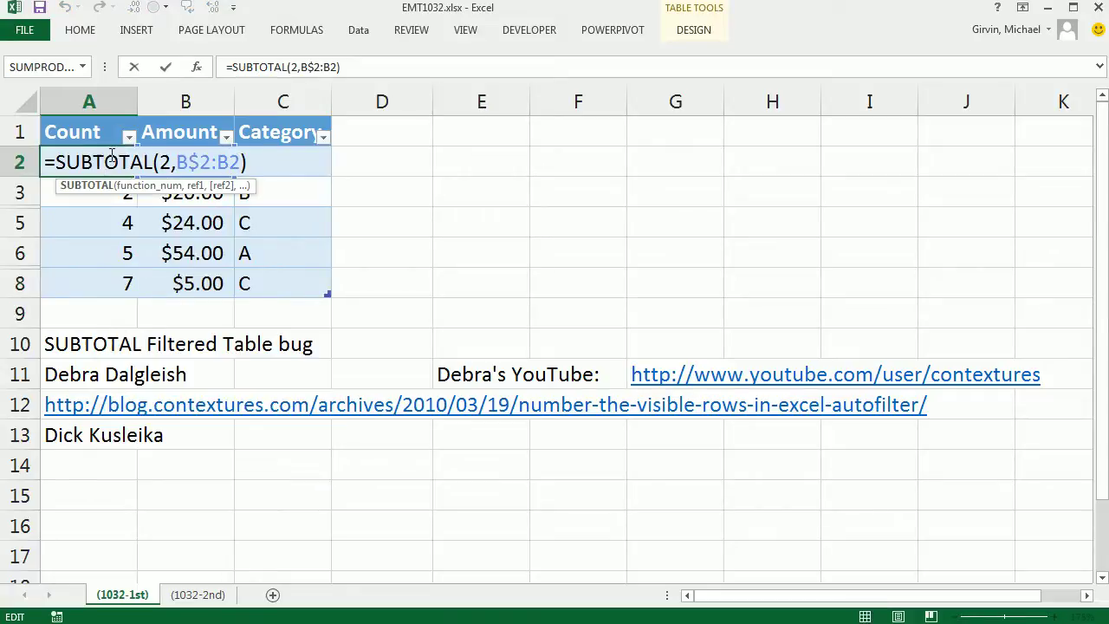
{"action": "key", "text": "Escape"}
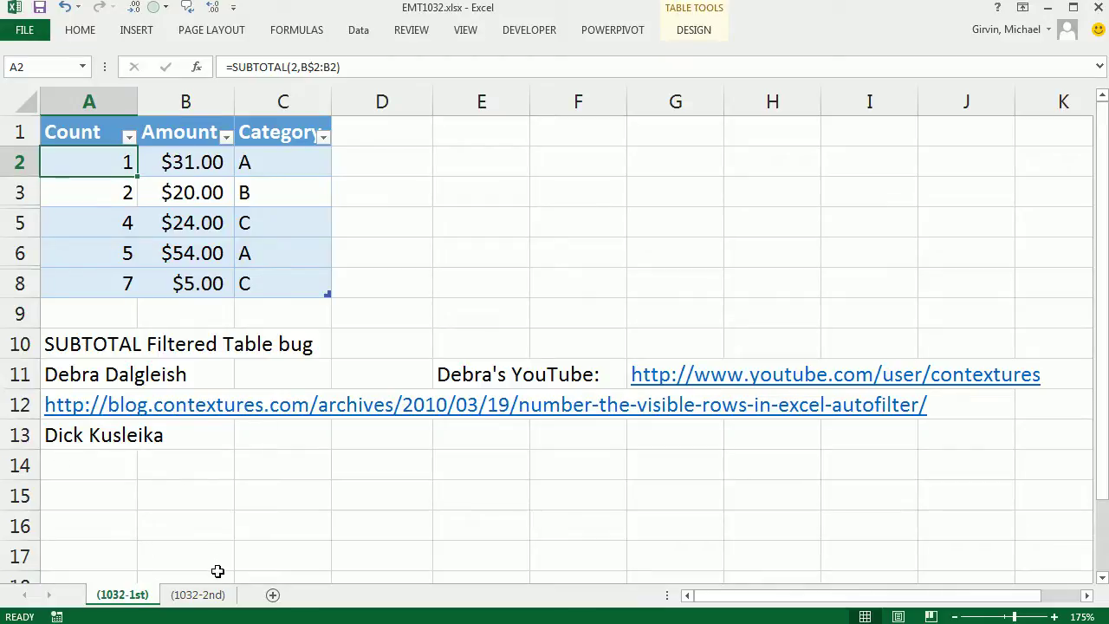
{"action": "left_click", "coordinate": [199, 598]}
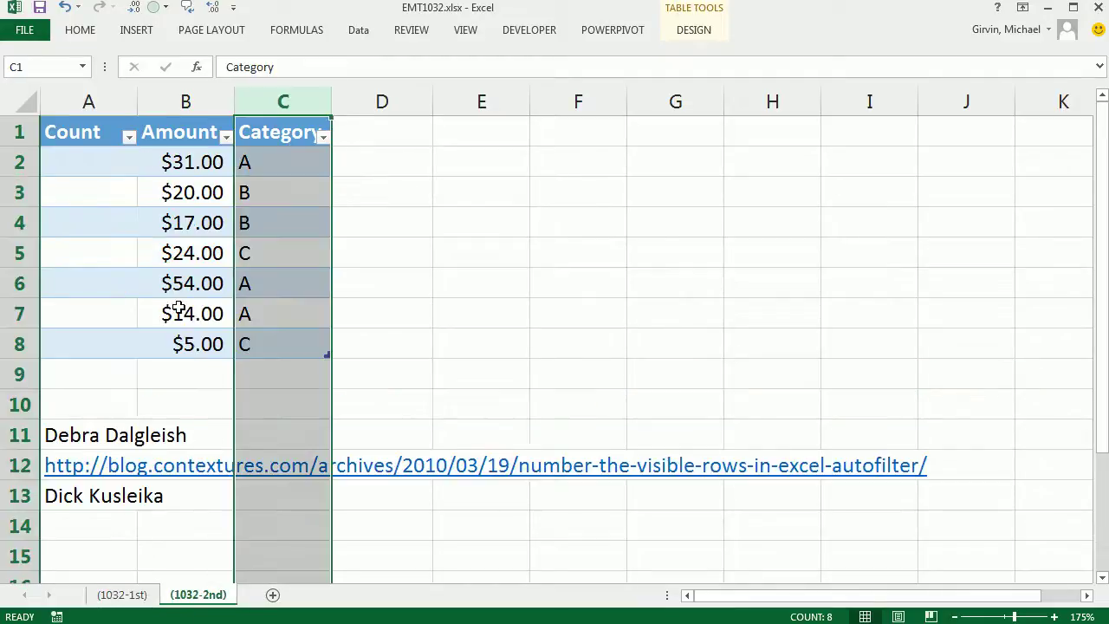
{"action": "left_click", "coordinate": [84, 162]}
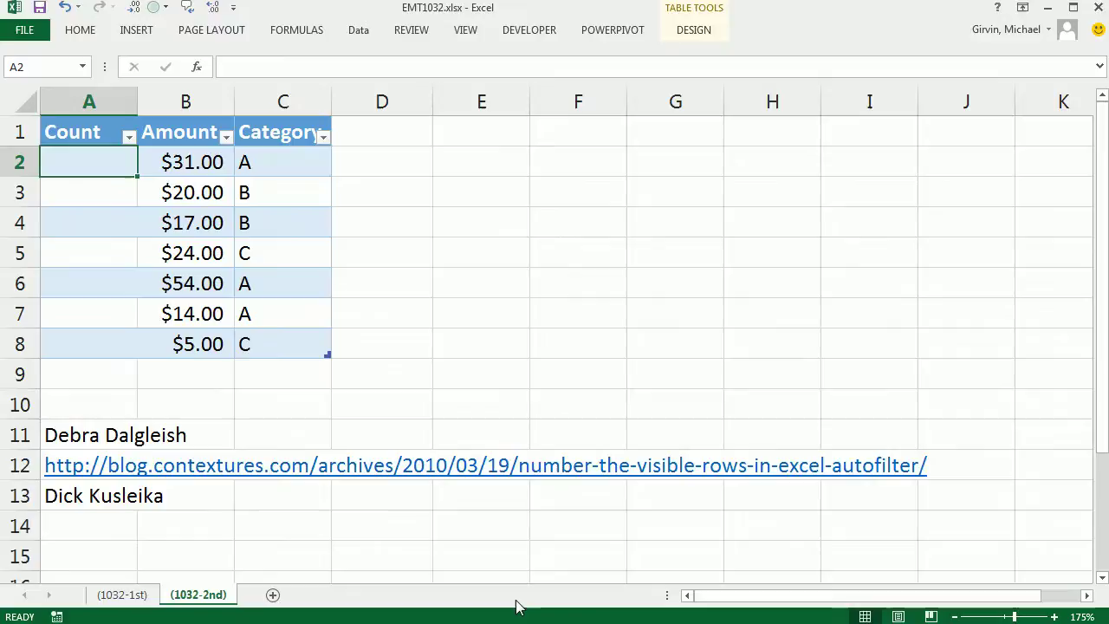
Step: Enter =SUBTOTAL(2,B$2:B2) in A2, replacing a mistaken SUBSTITUTE entry
{"action": "type", "text": "="}
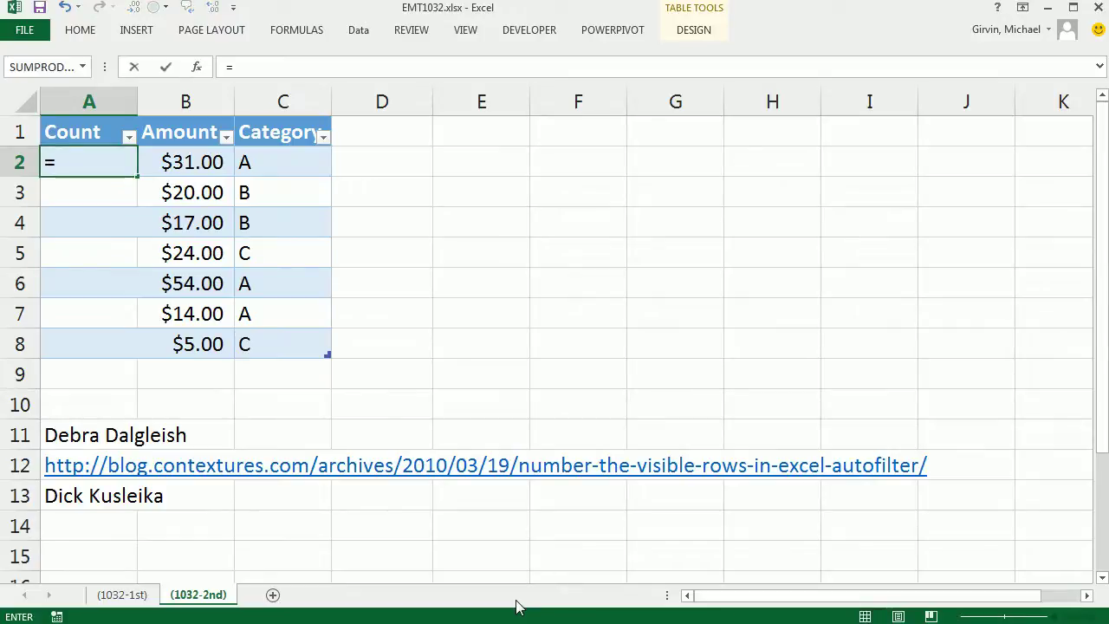
{"action": "type", "text": "sub"}
{"action": "key", "text": "Tab"}
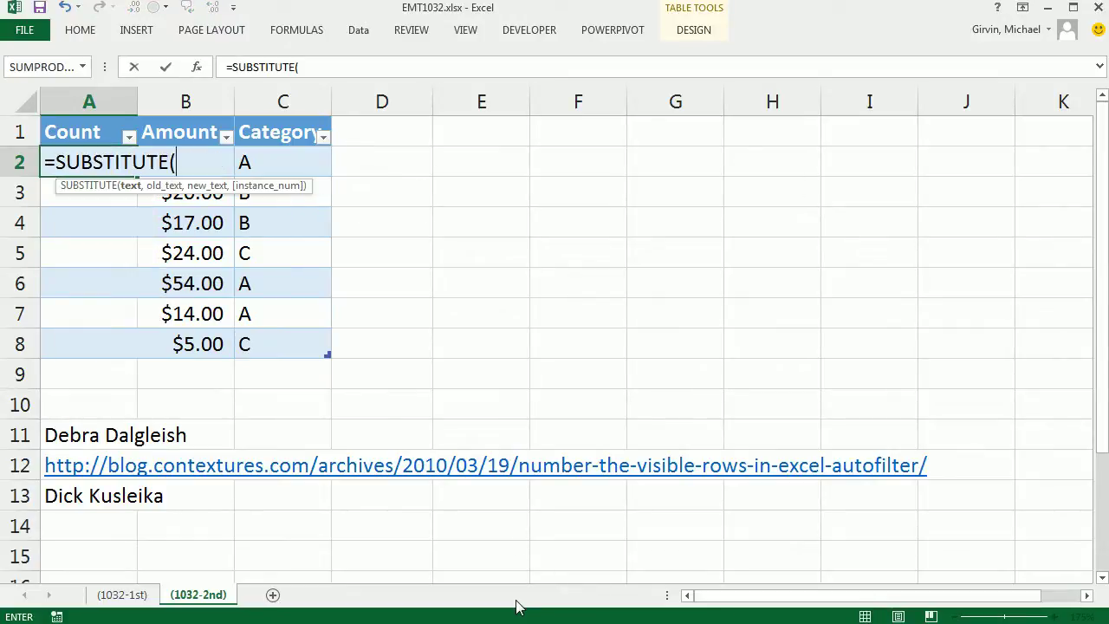
{"action": "key", "text": "Escape"}
{"action": "type", "text": "=s"}
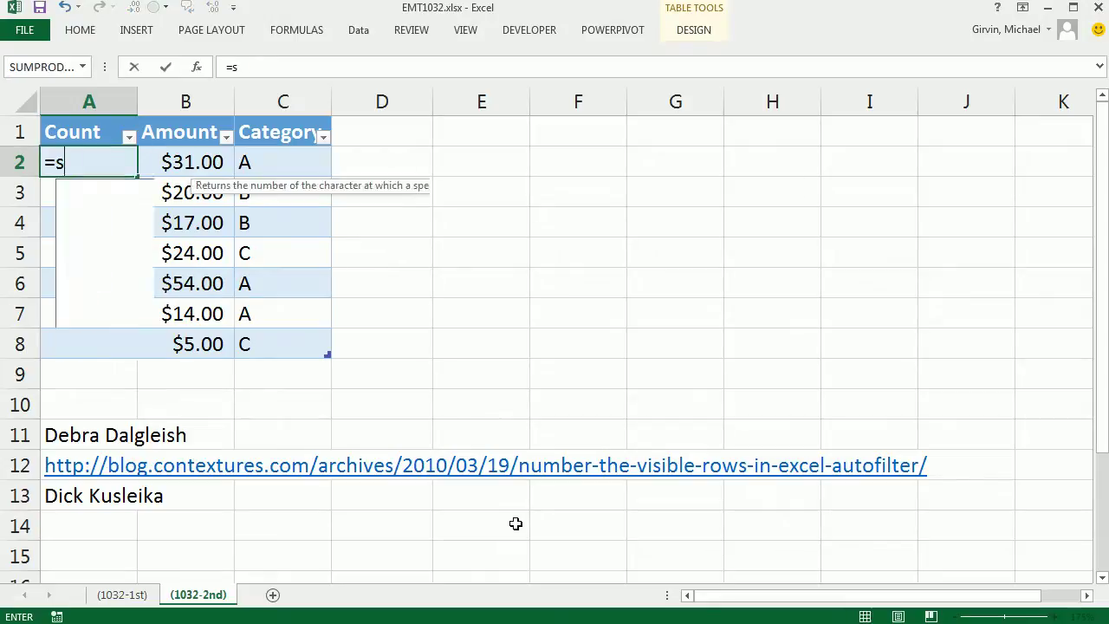
{"action": "type", "text": "ubt"}
{"action": "key", "text": "Tab"}
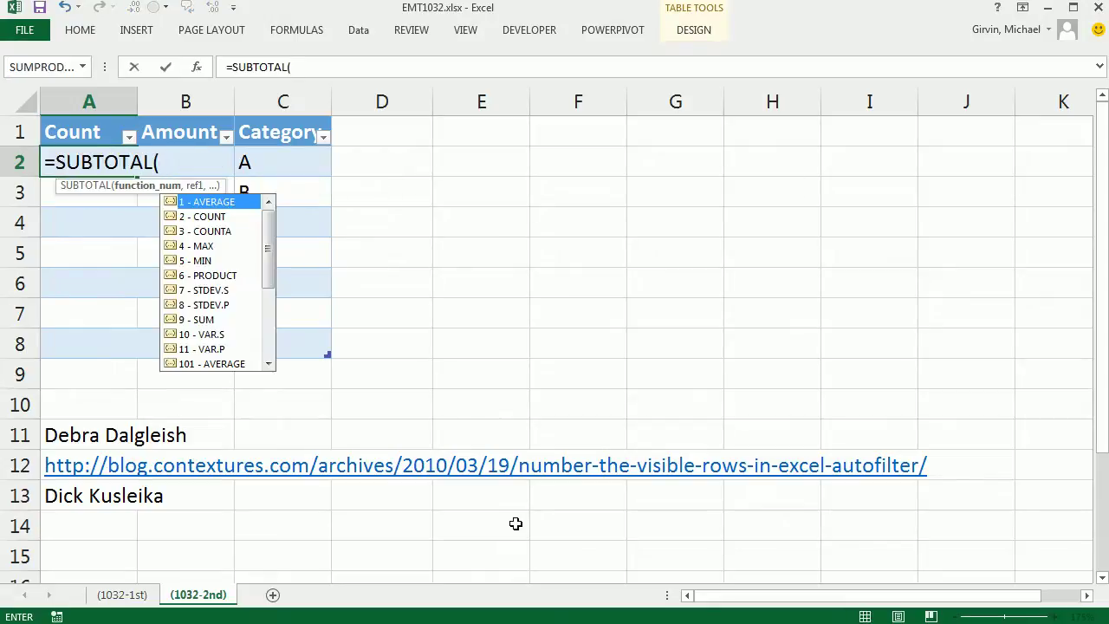
{"action": "type", "text": ",B"}
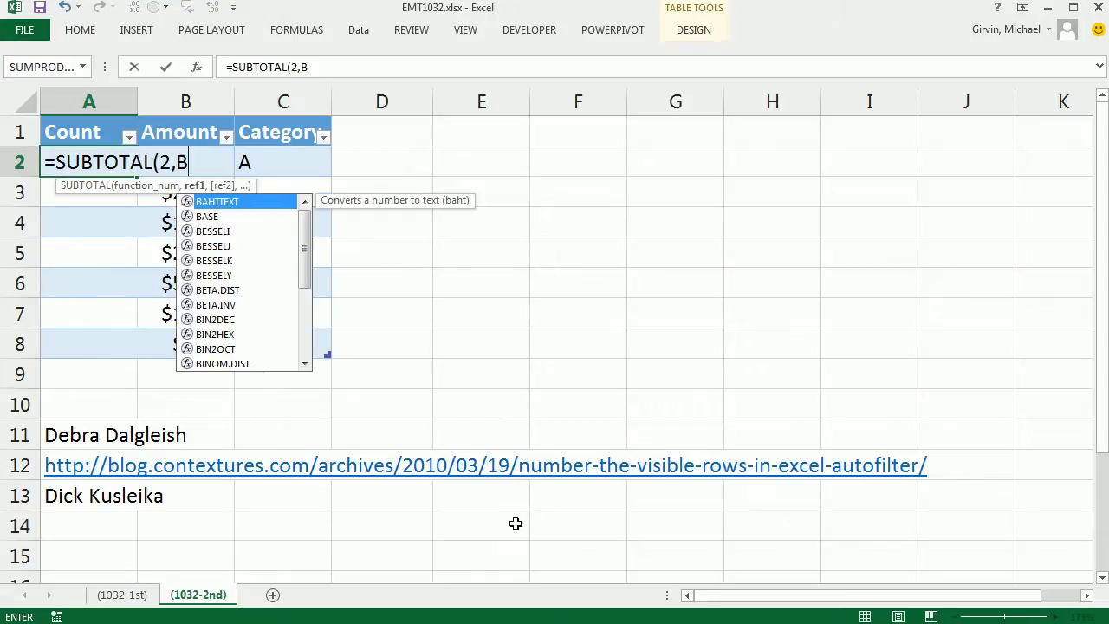
{"action": "type", "text": "$2:"}
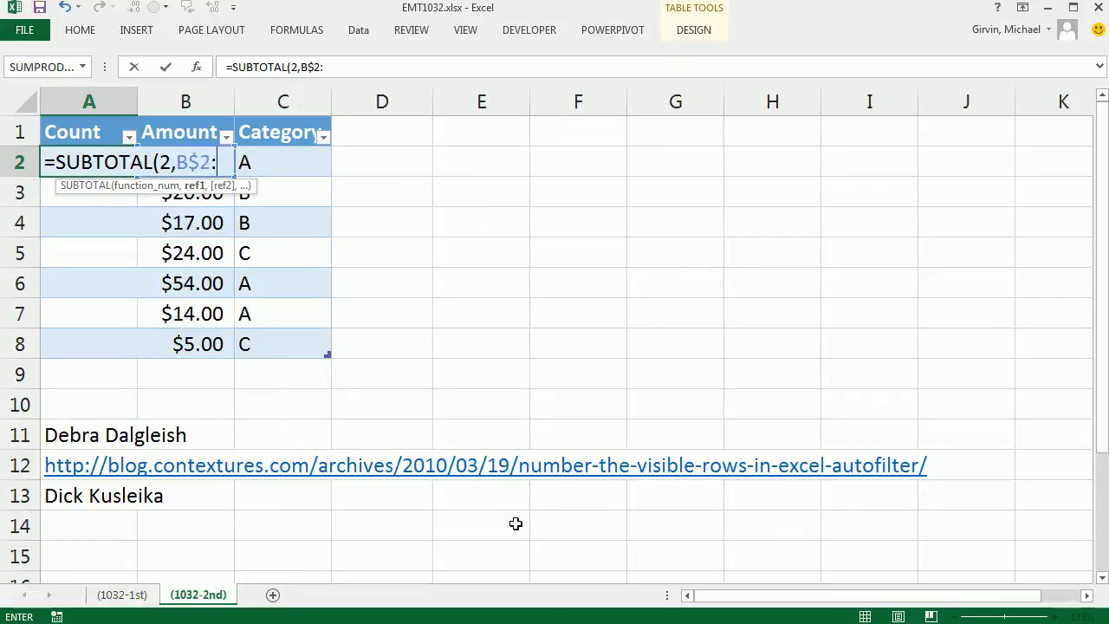
{"action": "type", "text": "B2)"}
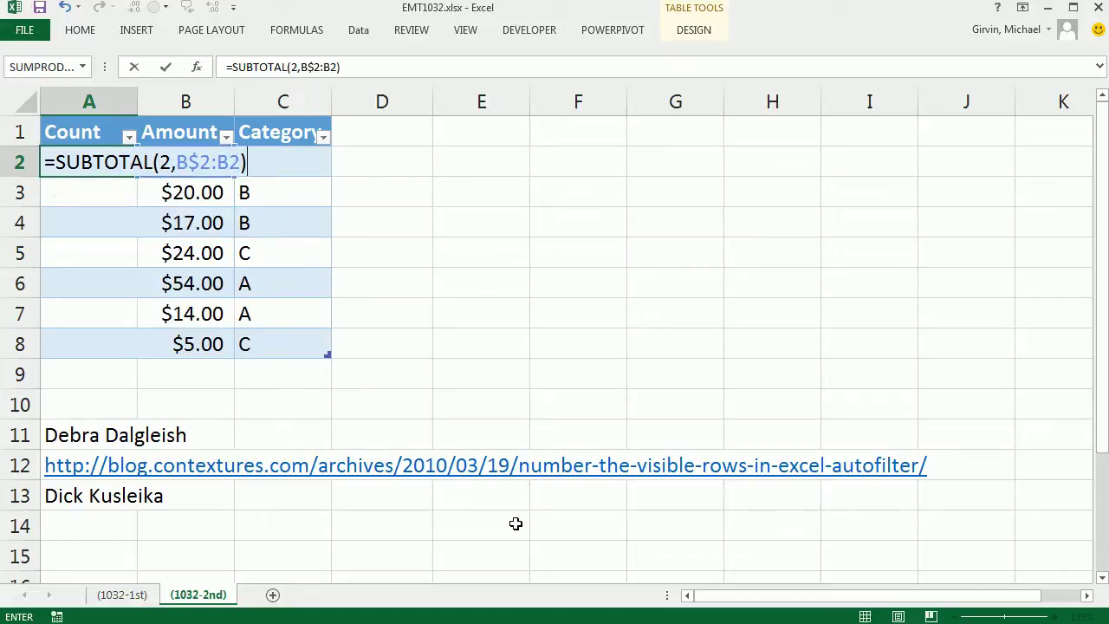
Step: Insert -- after the equals sign so A2 reads =--SUBTOTAL(2,B$2:B2)
{"action": "left_click", "coordinate": [65, 165]}
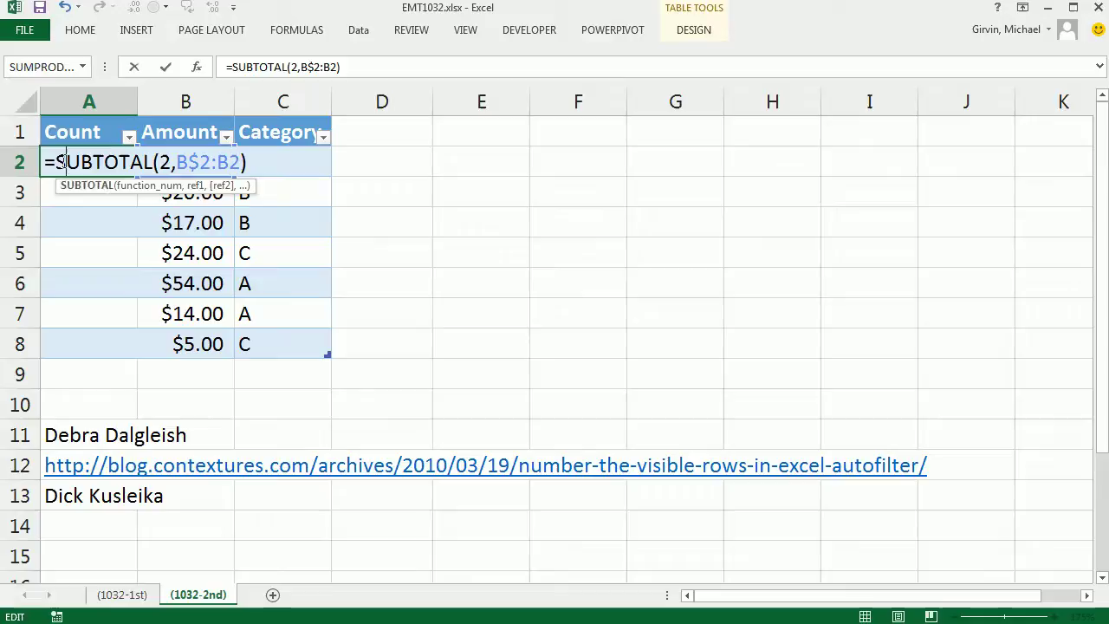
{"action": "left_click", "coordinate": [55, 162]}
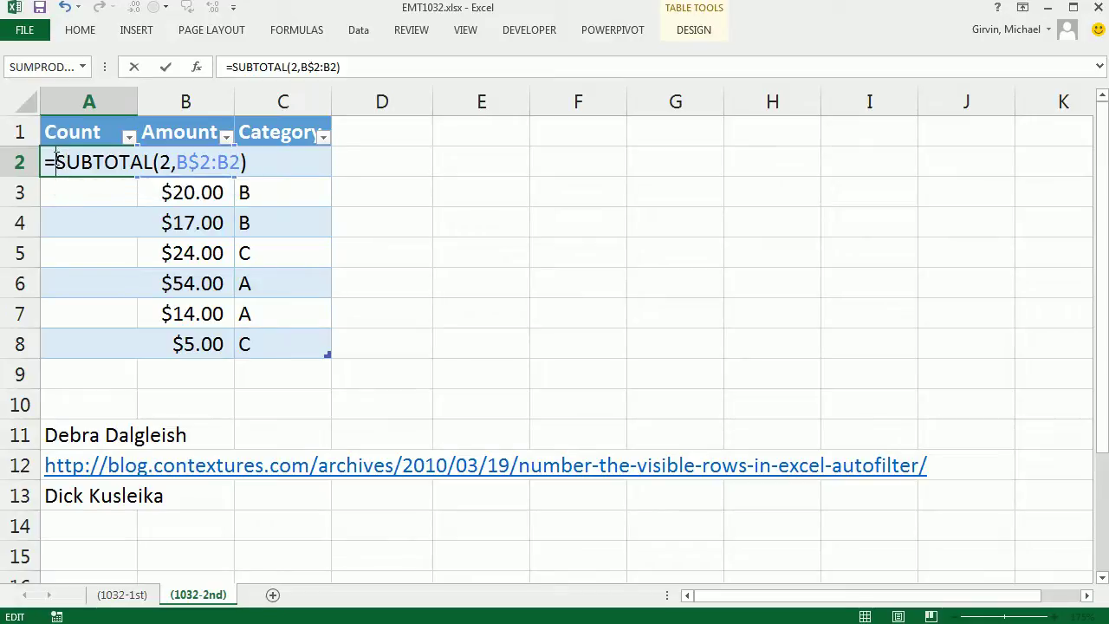
{"action": "type", "text": "--"}
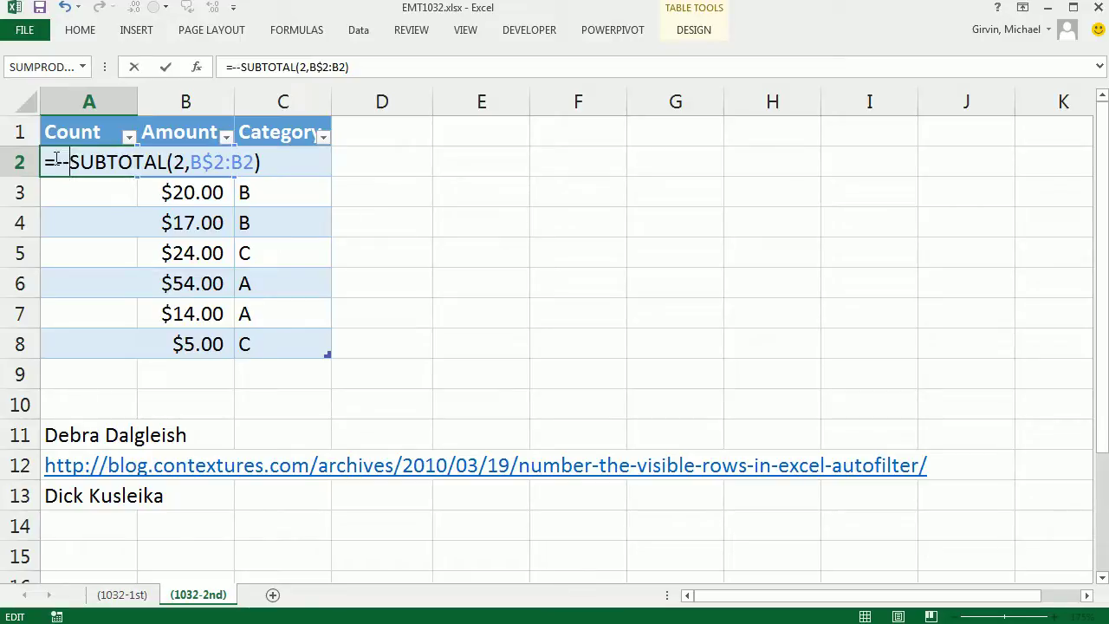
{"action": "key", "text": "ctrl+Return"}
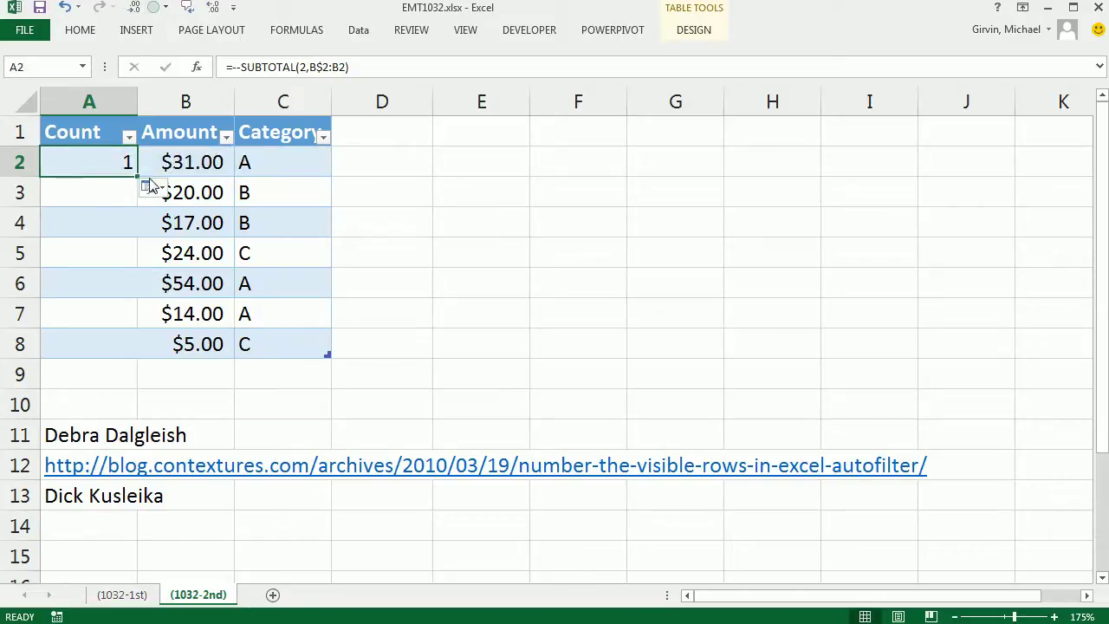
Step: Fill the =--SUBTOTAL formula down to A8 and check the formula in A7
{"action": "left_click_drag", "start_coordinate": [136, 175], "coordinate": [141, 354]}
{"action": "double_click", "coordinate": [101, 314]}
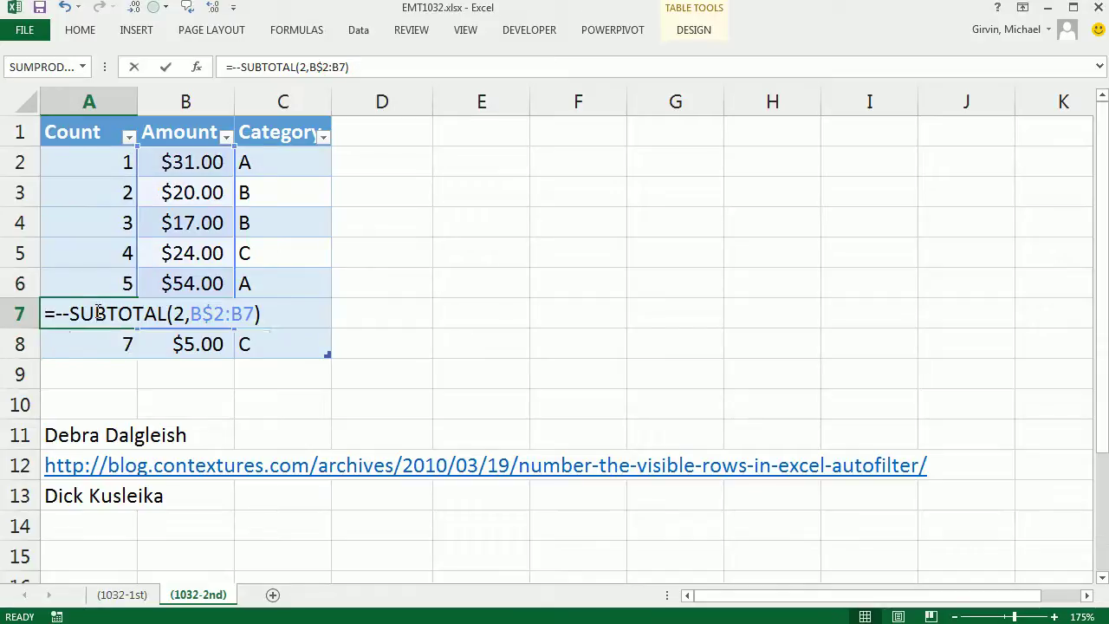
{"action": "key", "text": "Escape"}
Step: Hide category B rows to test renumbering, then restore all categories
{"action": "left_click", "coordinate": [323, 137]}
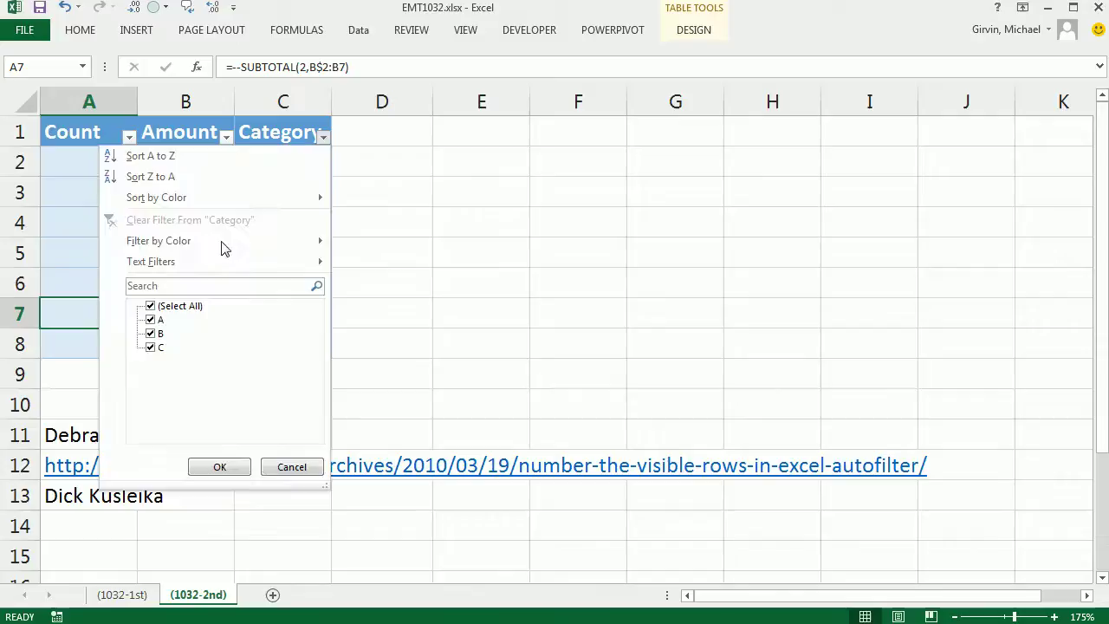
{"action": "left_click", "coordinate": [151, 334]}
{"action": "left_click", "coordinate": [218, 467]}
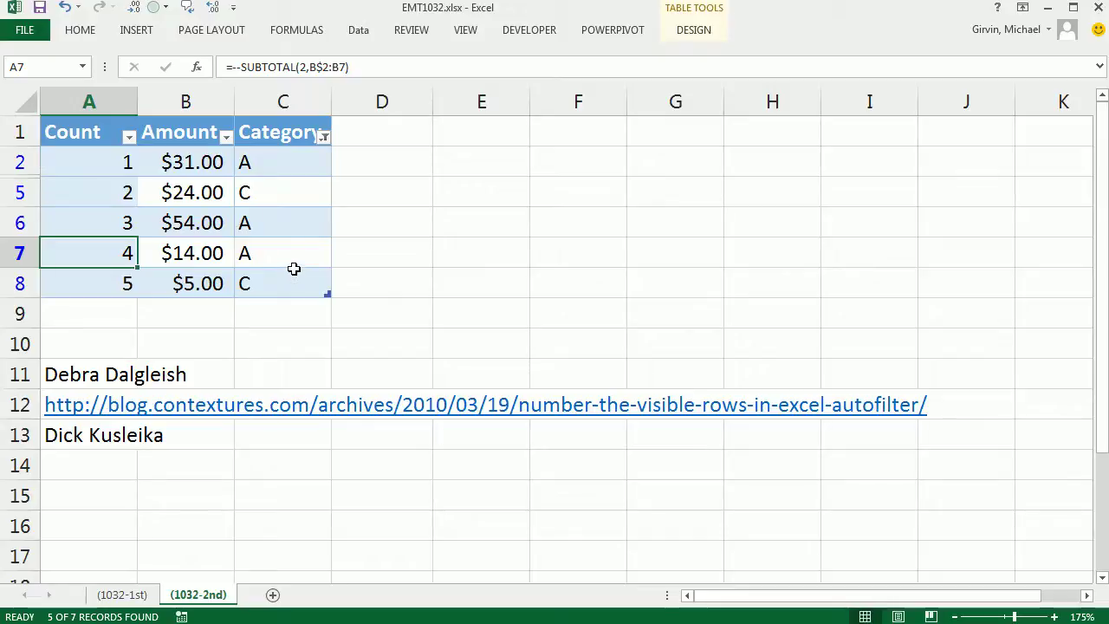
{"action": "left_click", "coordinate": [323, 136]}
{"action": "left_click", "coordinate": [152, 335]}
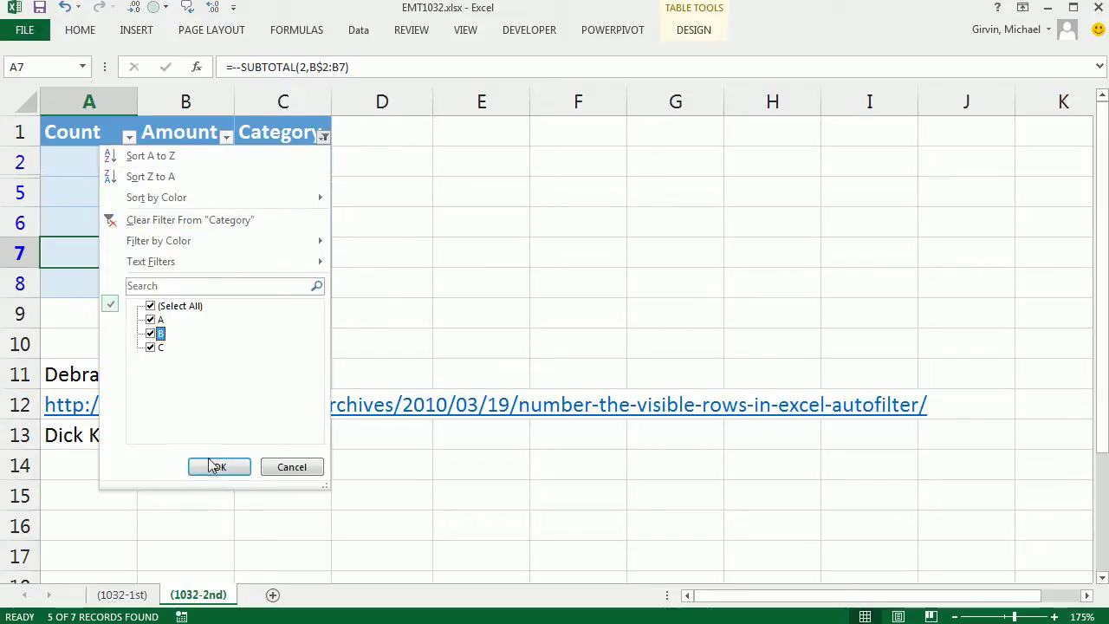
{"action": "left_click", "coordinate": [219, 467]}
{"action": "left_click", "coordinate": [326, 137]}
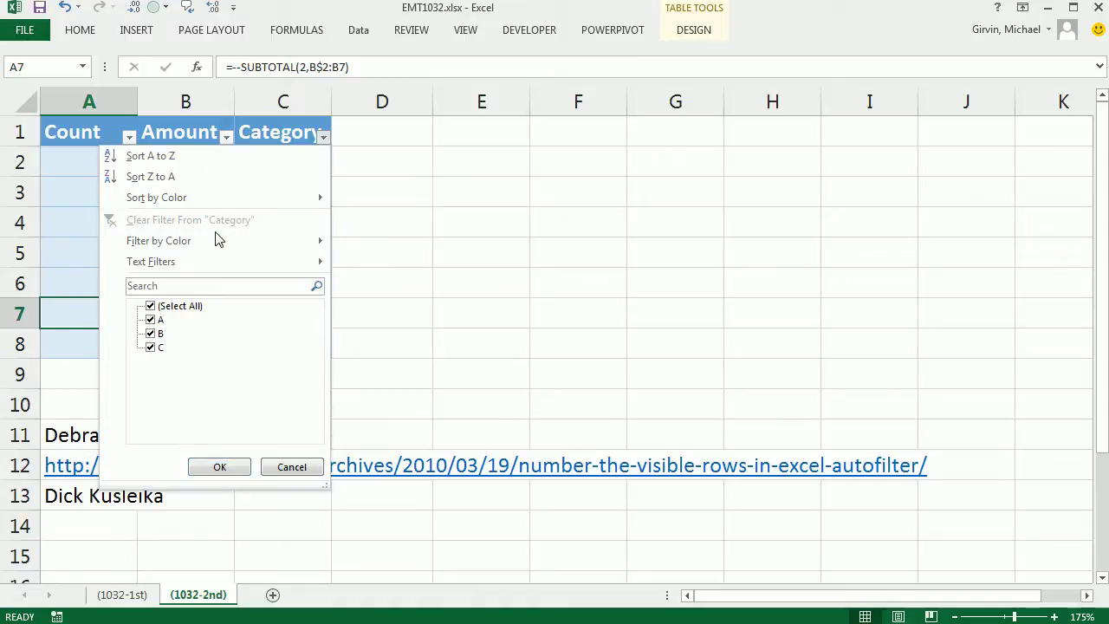
{"action": "left_click", "coordinate": [457, 287]}
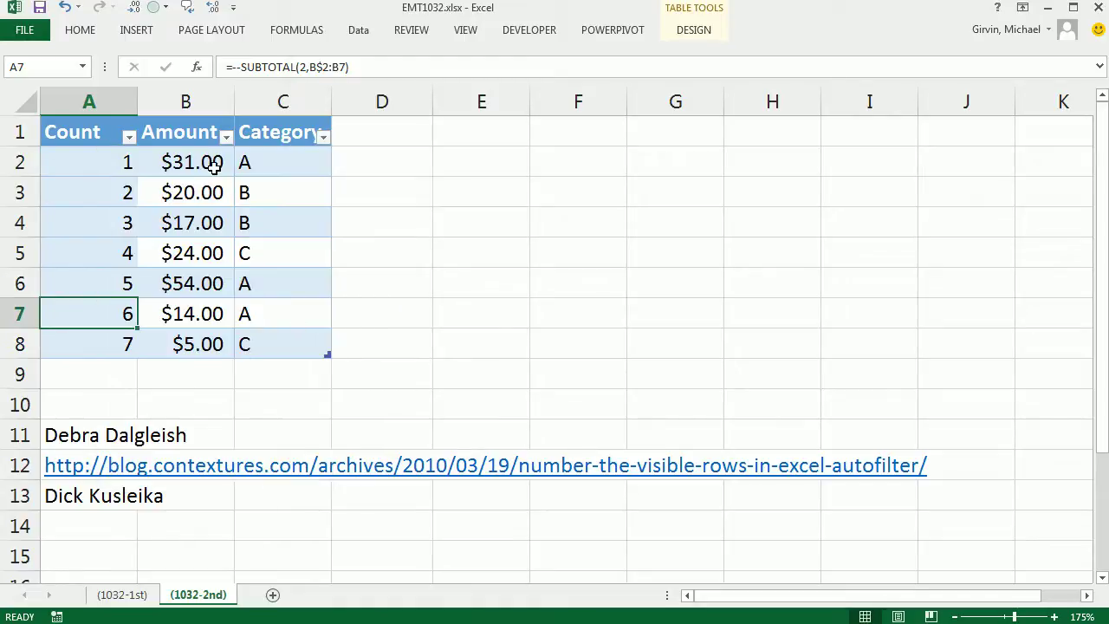
Step: Copy B2:B8's currency format onto the Count cells with Format Painter
{"action": "left_click_drag", "start_coordinate": [183, 153], "coordinate": [213, 342]}
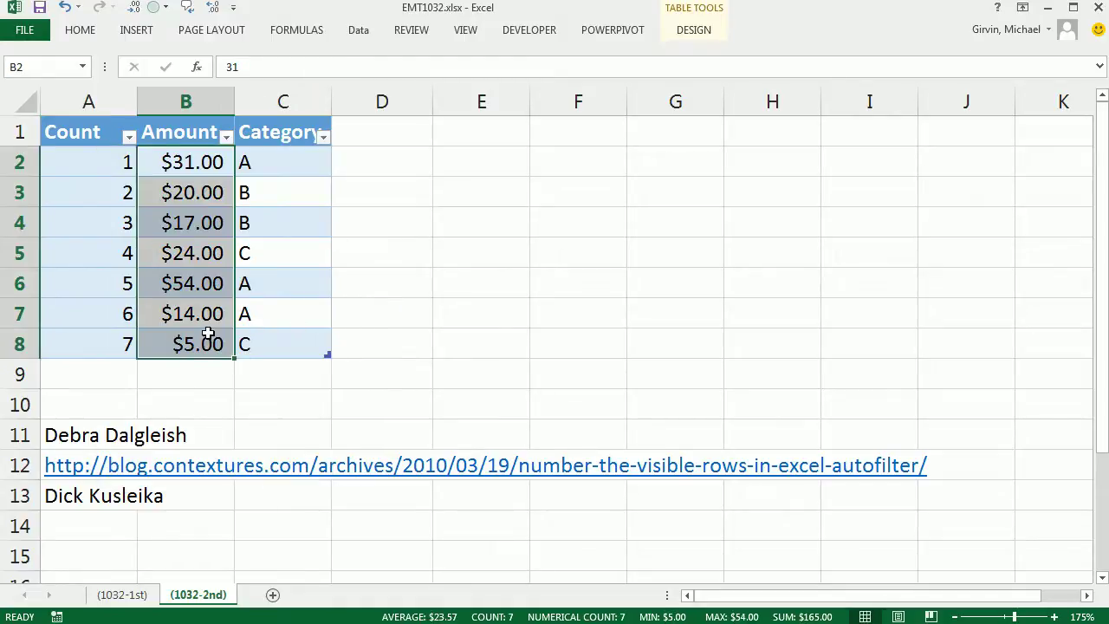
{"action": "left_click", "coordinate": [87, 35]}
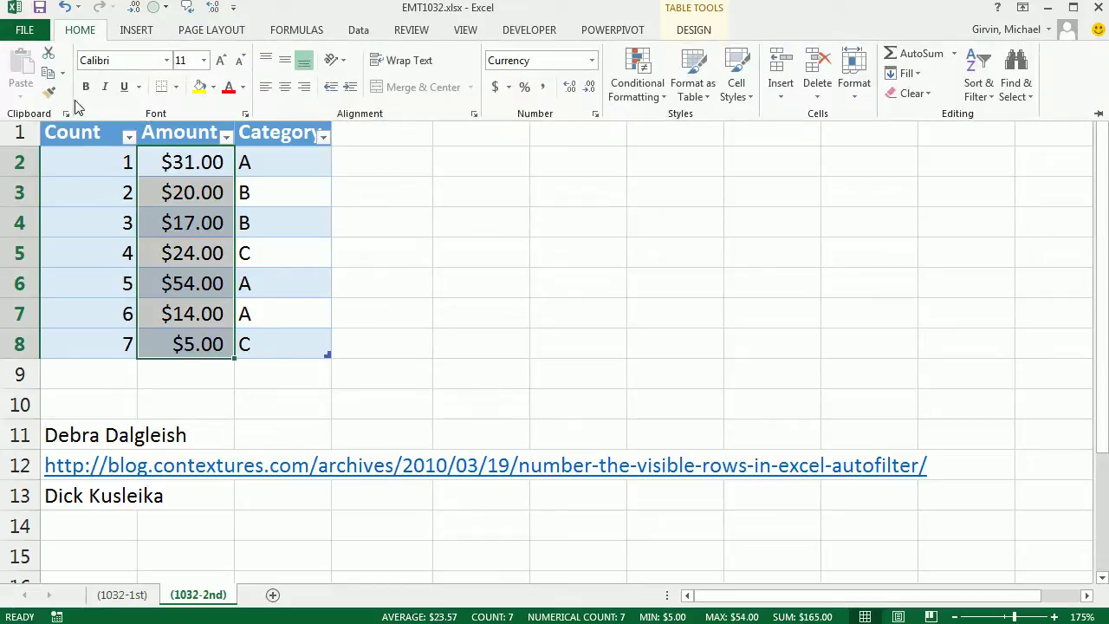
{"action": "left_click", "coordinate": [48, 91]}
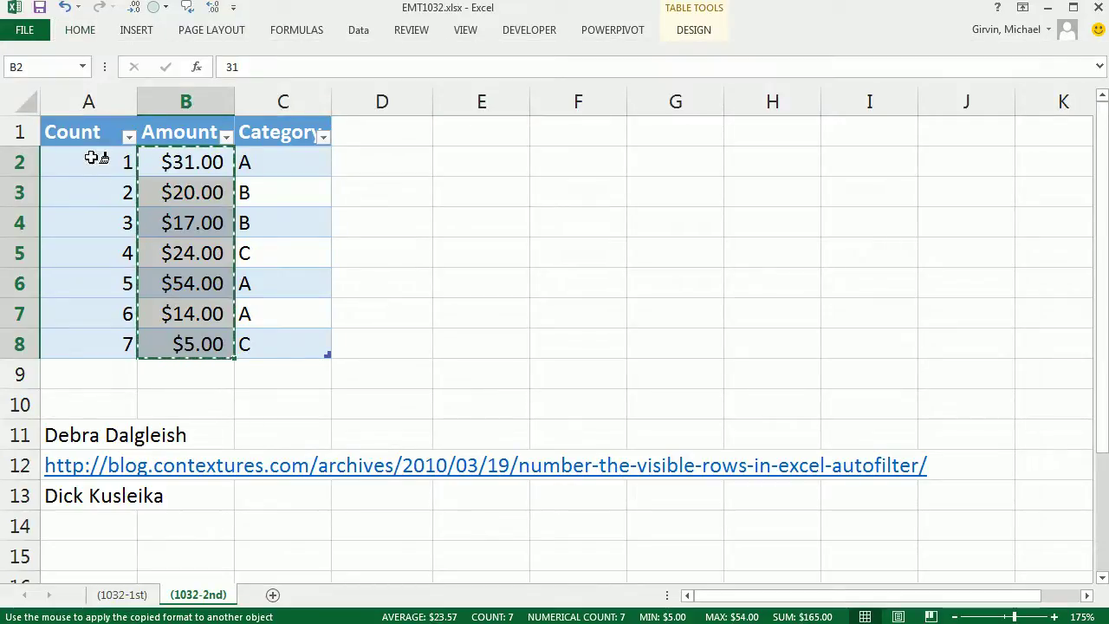
{"action": "left_click", "coordinate": [89, 157]}
Step: Filter Category to show only A, with rows numbered $1.00–$3.00
{"action": "left_click", "coordinate": [322, 136]}
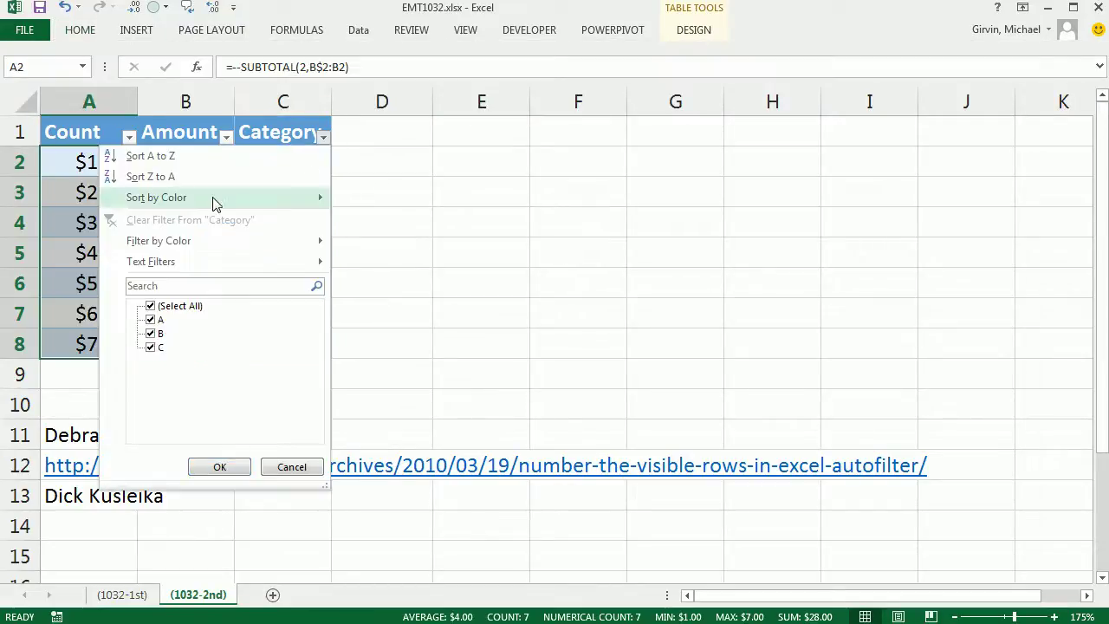
{"action": "left_click", "coordinate": [151, 334]}
{"action": "left_click", "coordinate": [151, 347]}
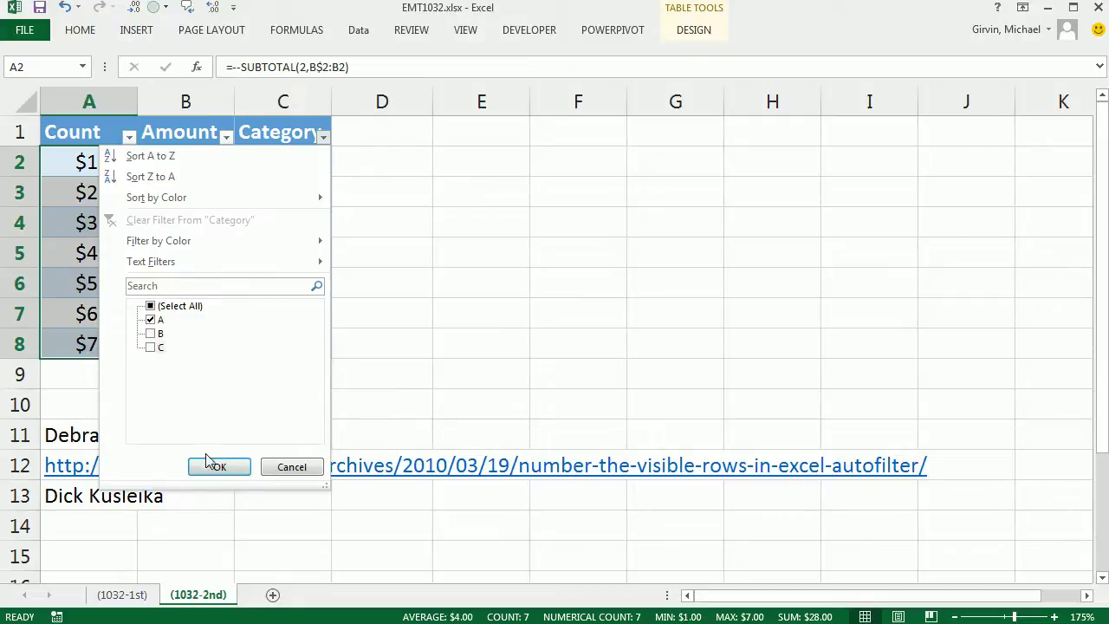
{"action": "left_click", "coordinate": [214, 467]}
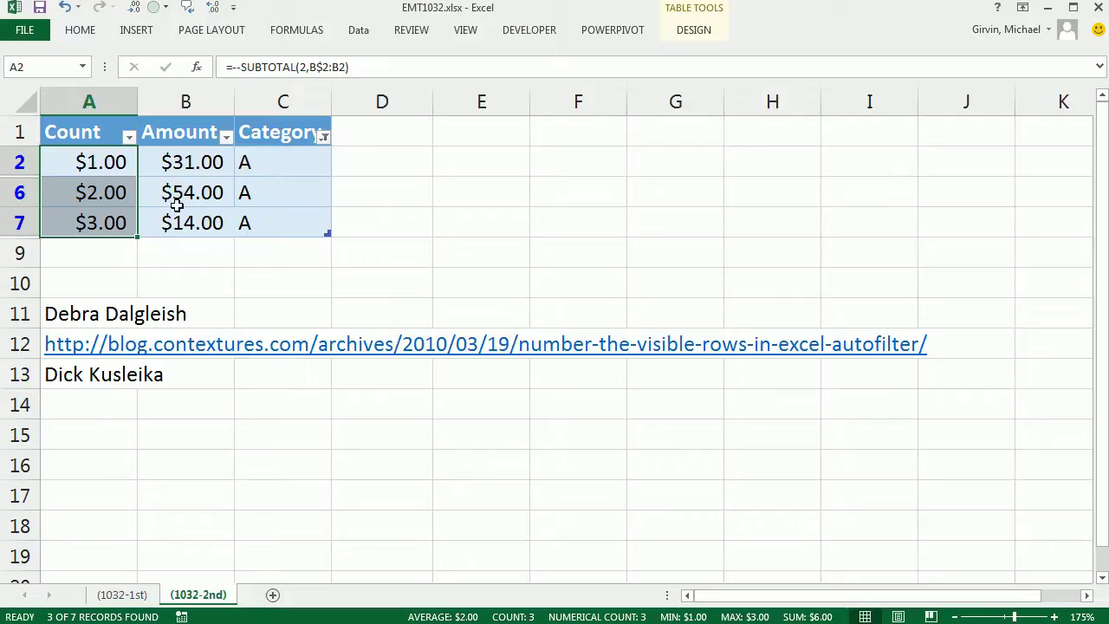
Step: Write the note 'Ctrl + Shift + ~' in D15 and set A2:A7 to General format
{"action": "left_click", "coordinate": [385, 432]}
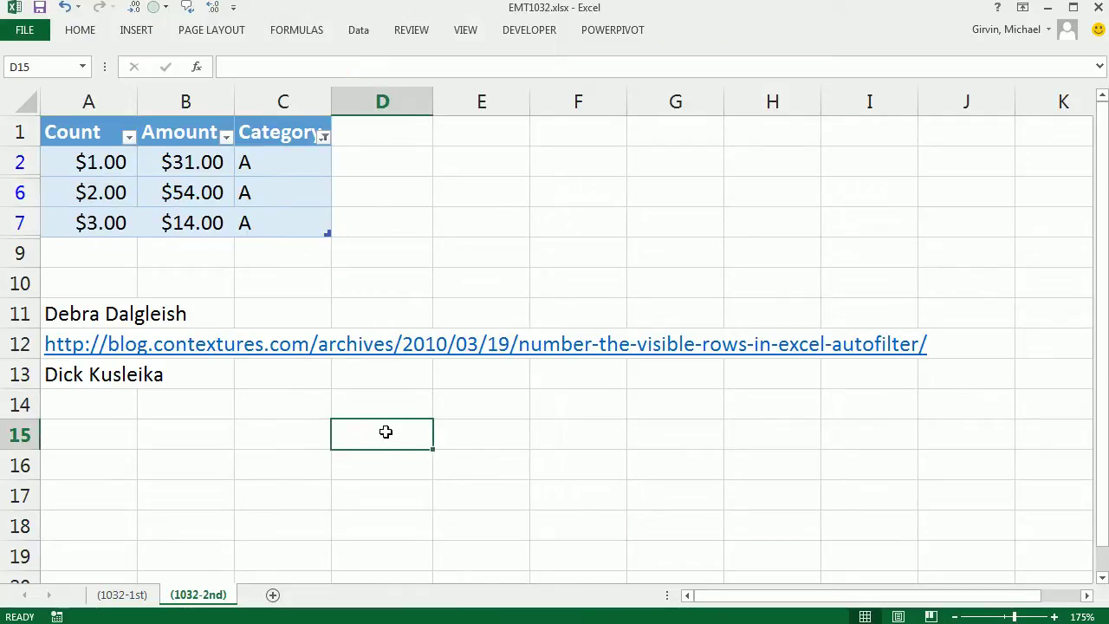
{"action": "type", "text": "Ctrl + Shift + ~"}
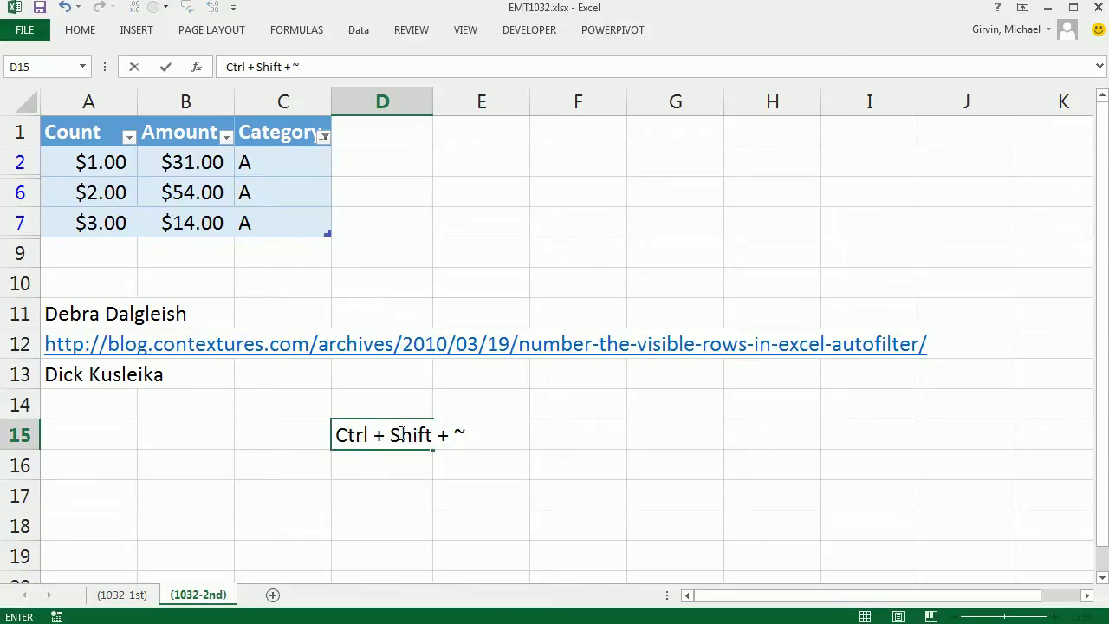
{"action": "key", "text": "Return"}
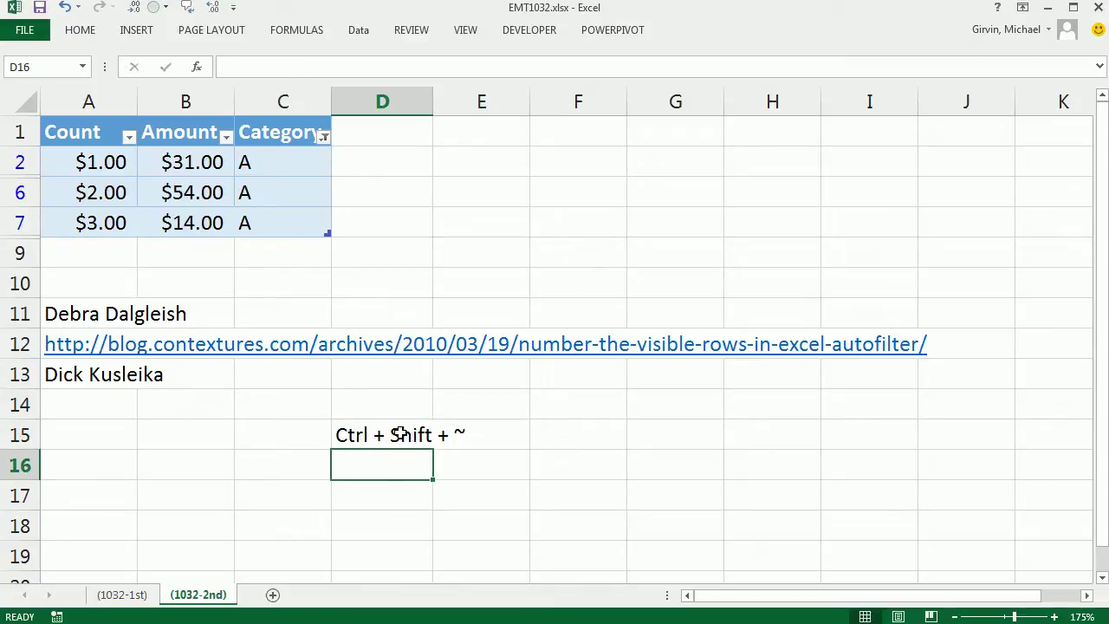
{"action": "left_click_drag", "start_coordinate": [103, 160], "coordinate": [102, 218]}
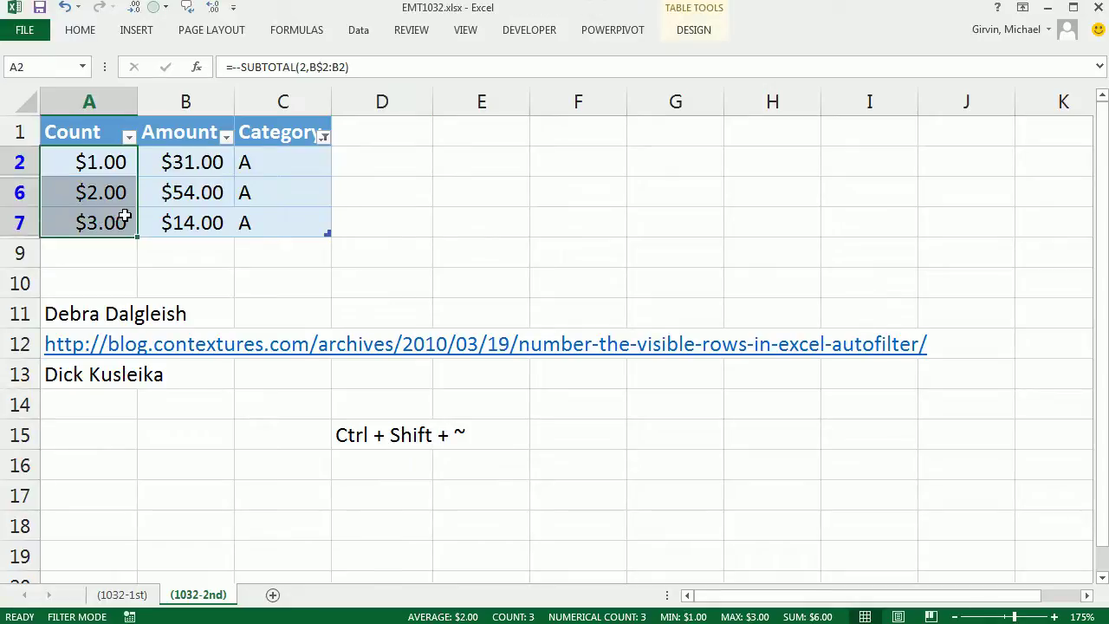
{"action": "key", "text": "ctrl+shift+asciitilde"}
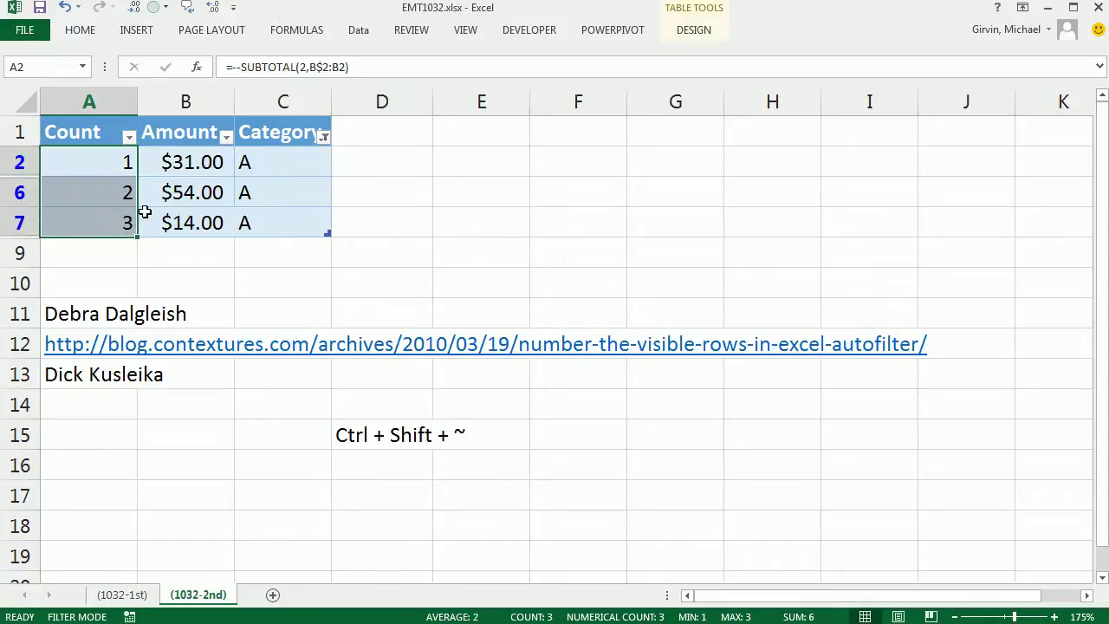
Step: Show all categories again and set A2:A8 to General format, numbered 1–7
{"action": "left_click", "coordinate": [327, 141]}
{"action": "left_click", "coordinate": [161, 306]}
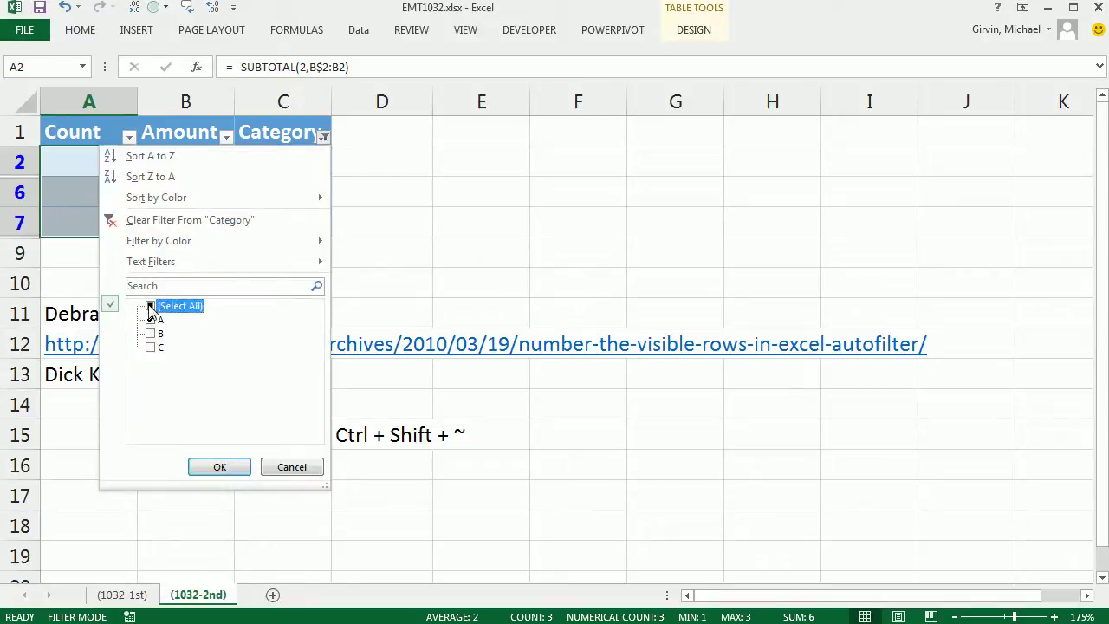
{"action": "left_click", "coordinate": [219, 467]}
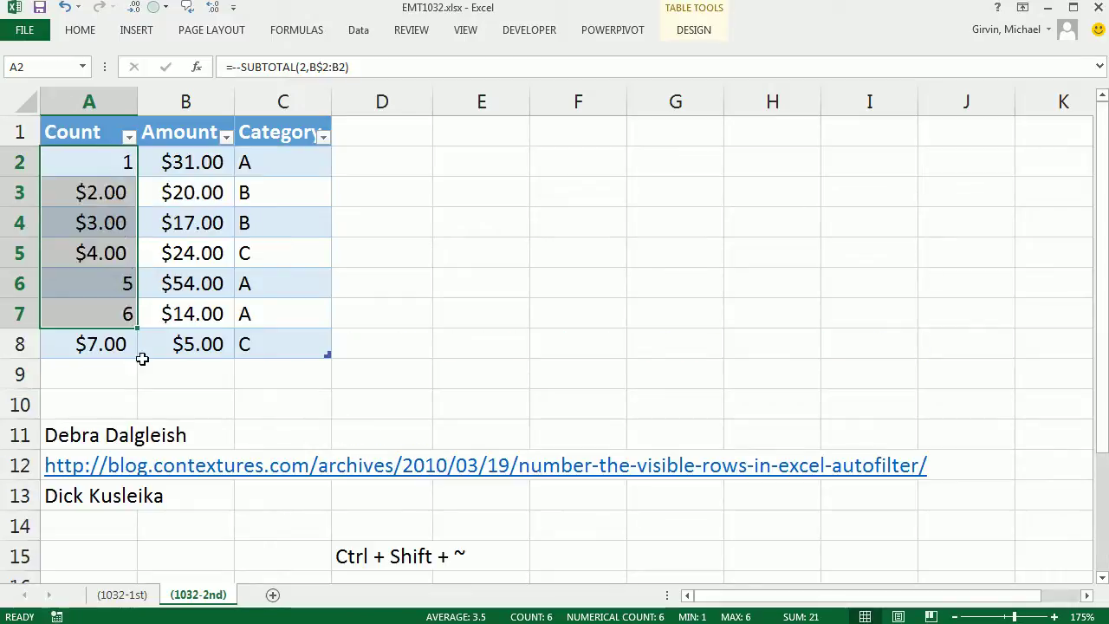
{"action": "left_click", "coordinate": [178, 400]}
{"action": "left_click_drag", "start_coordinate": [87, 152], "coordinate": [94, 345]}
{"action": "key", "text": "ctrl+shift+asciitilde"}
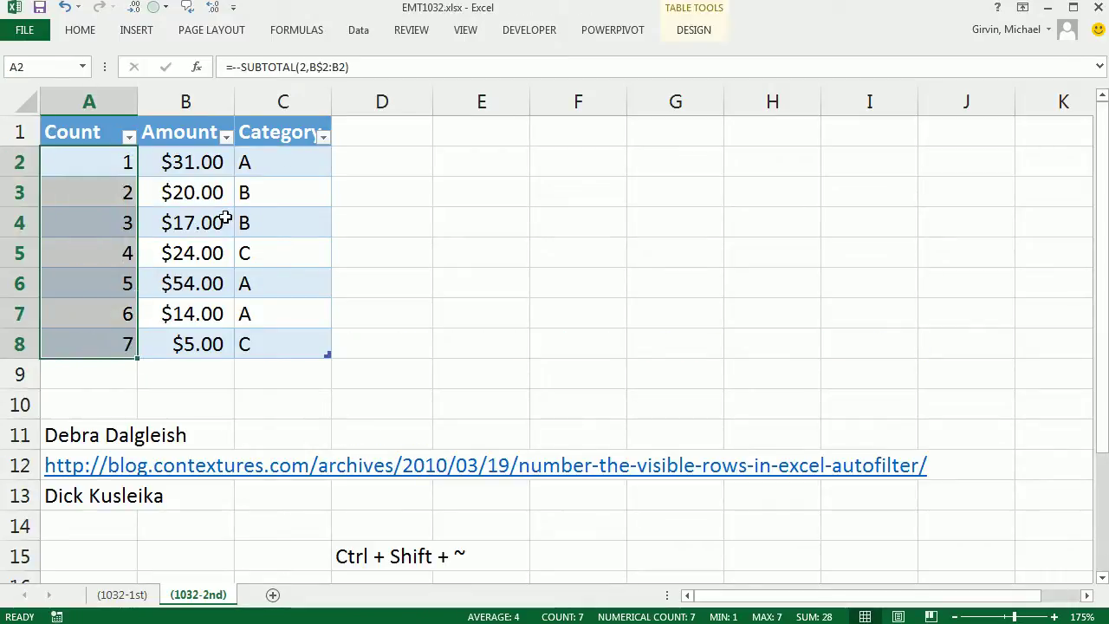
Step: Filter Category to show only C, where the rows number 1 and 2
{"action": "left_click", "coordinate": [321, 137]}
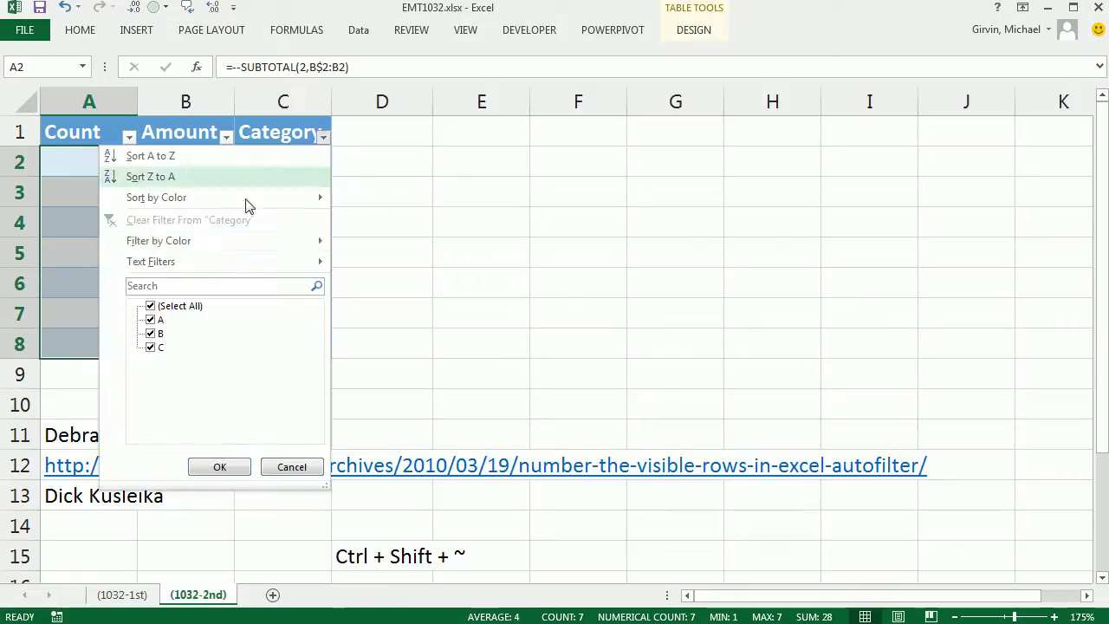
{"action": "left_click", "coordinate": [158, 334]}
{"action": "left_click", "coordinate": [151, 319]}
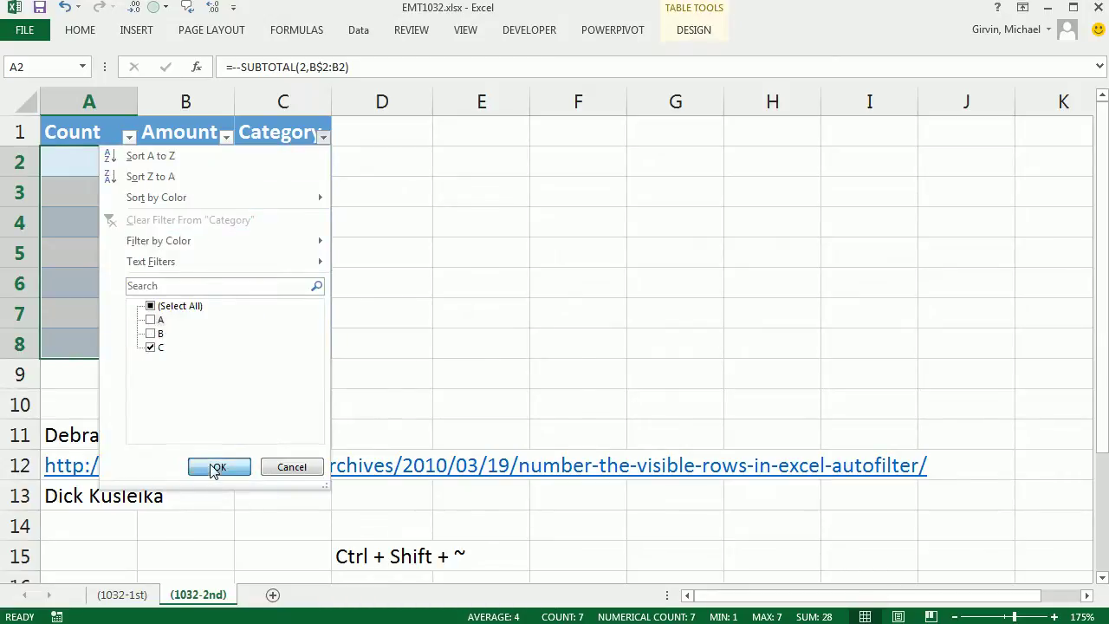
{"action": "left_click", "coordinate": [219, 466]}
{"action": "left_click", "coordinate": [325, 136]}
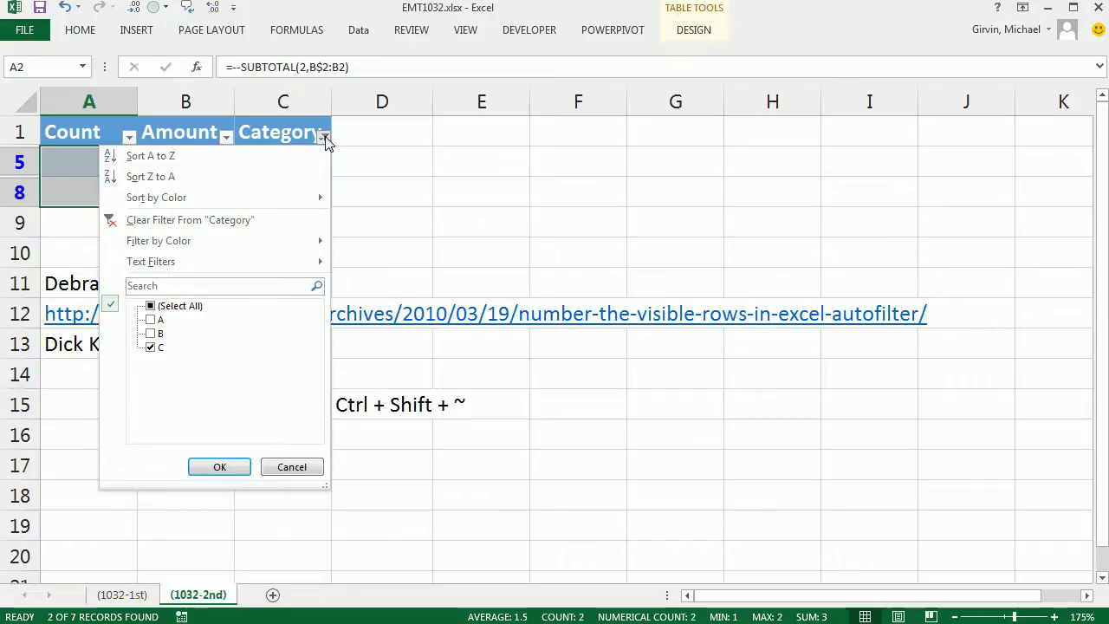
{"action": "left_click", "coordinate": [325, 136]}
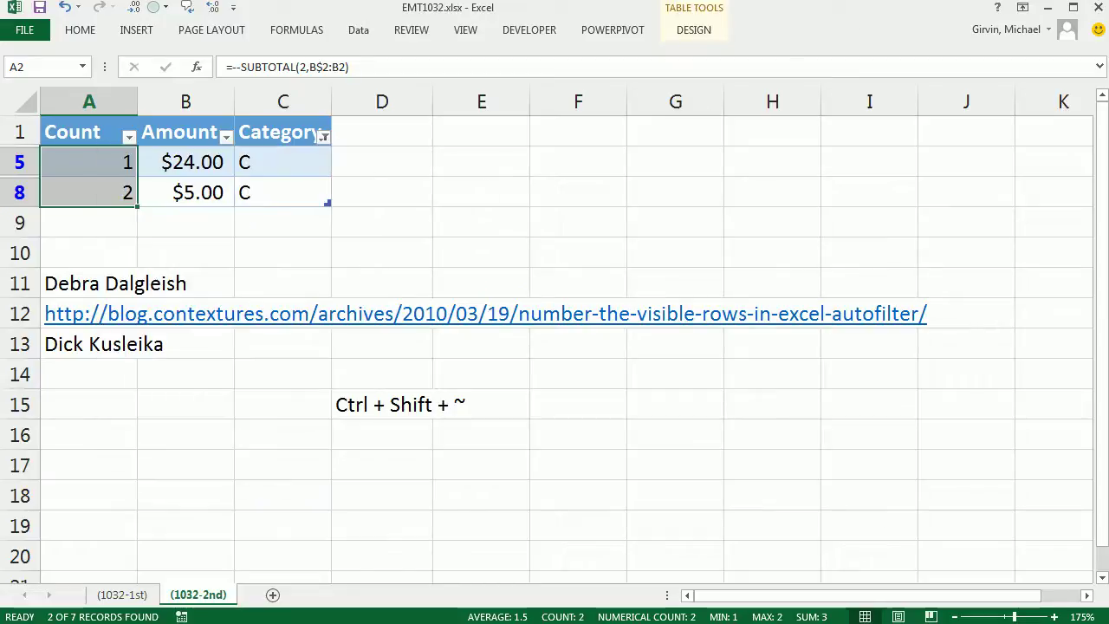